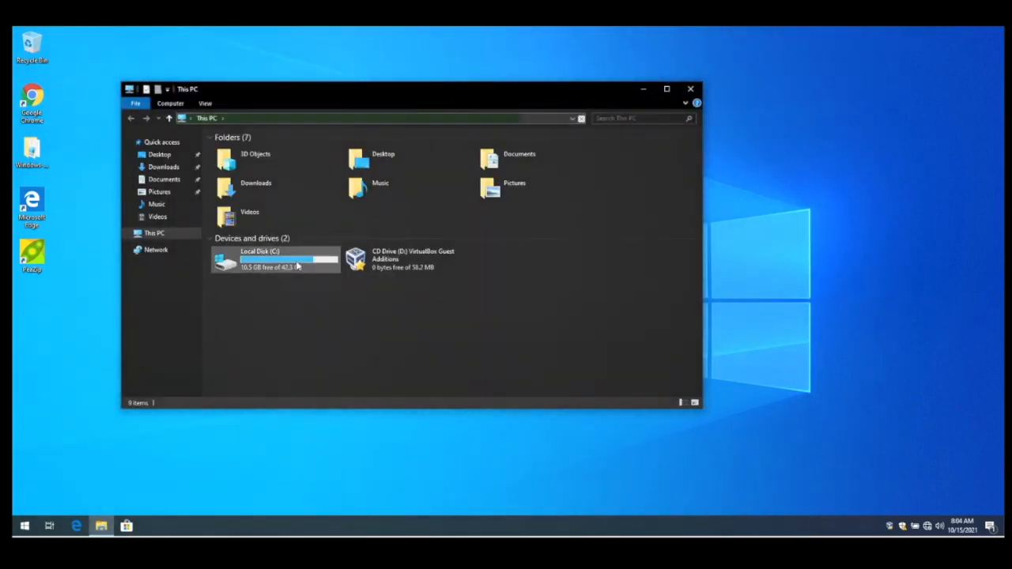
- Open the Win11_English_x64.iso disc image from Downloads to mount it
double_click(272, 259)
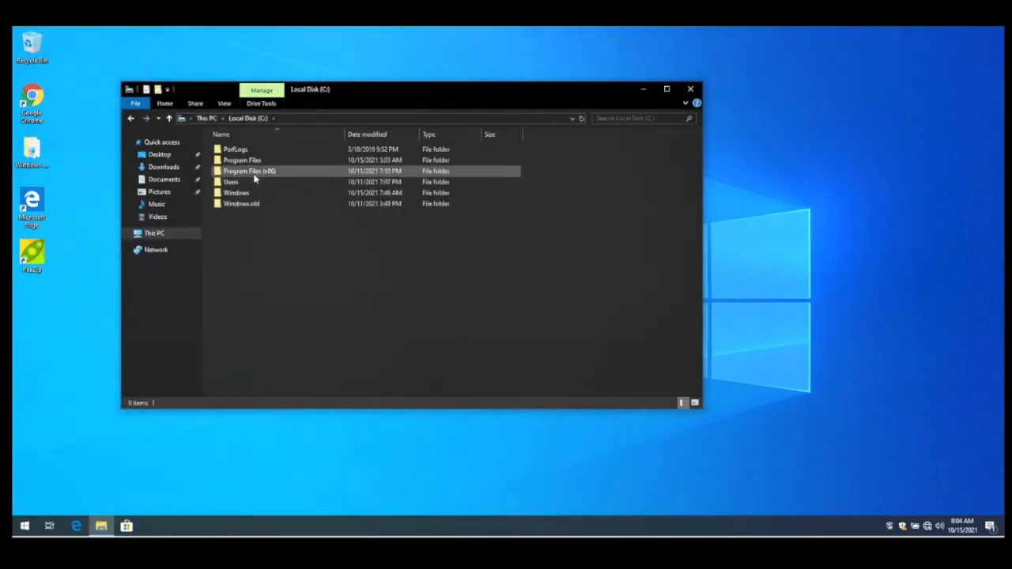
click(175, 168)
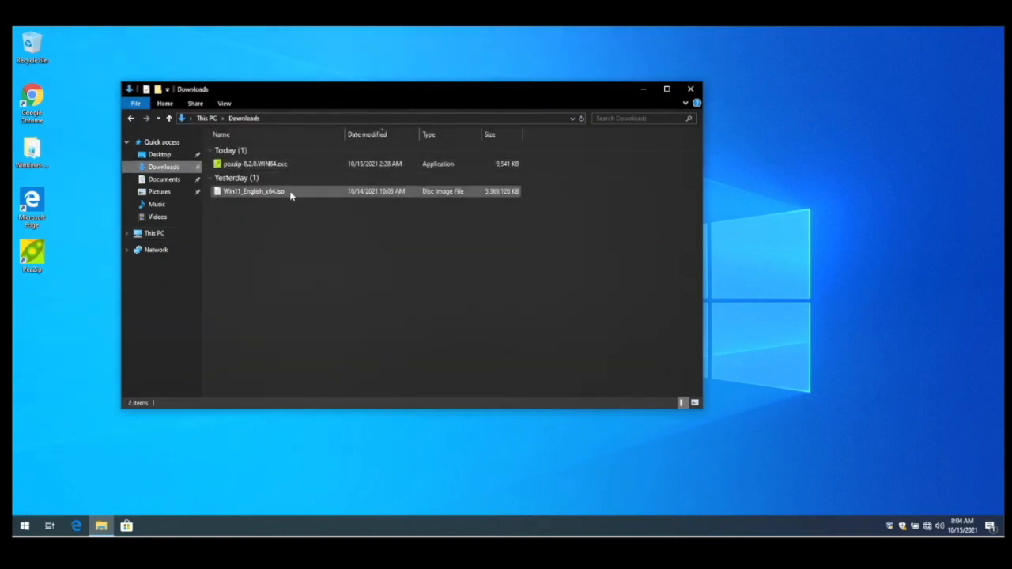
click(290, 196)
double_click(290, 195)
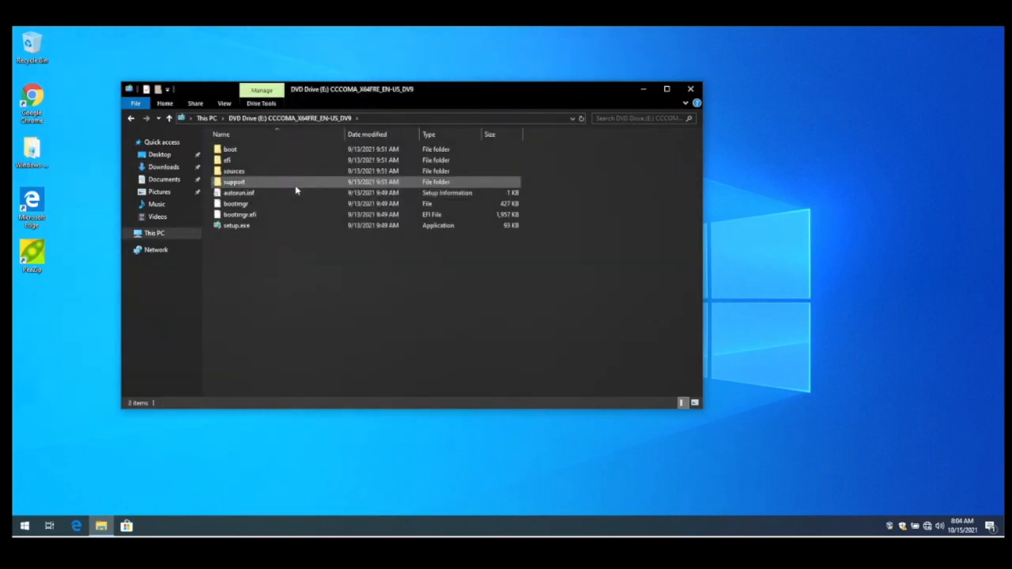
- Run setup.exe from the mounted image, try to continue the Windows 11 installation, and close the setup window
double_click(266, 227)
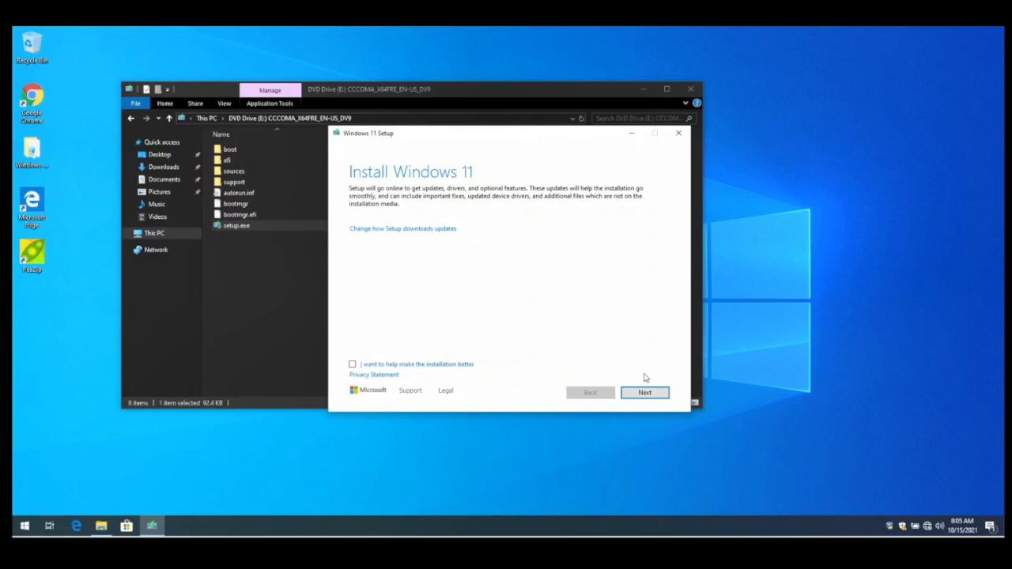
click(645, 392)
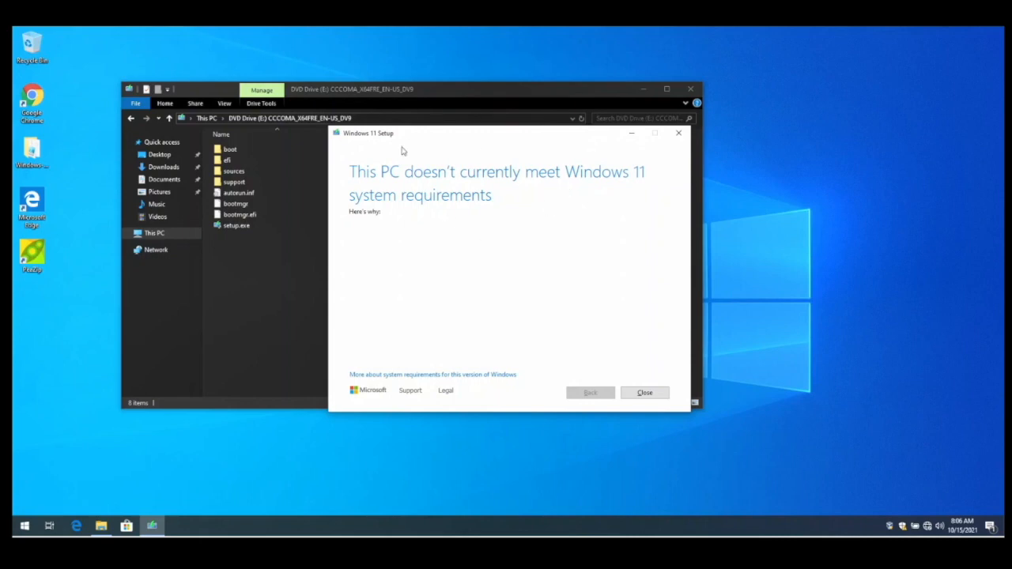
click(642, 395)
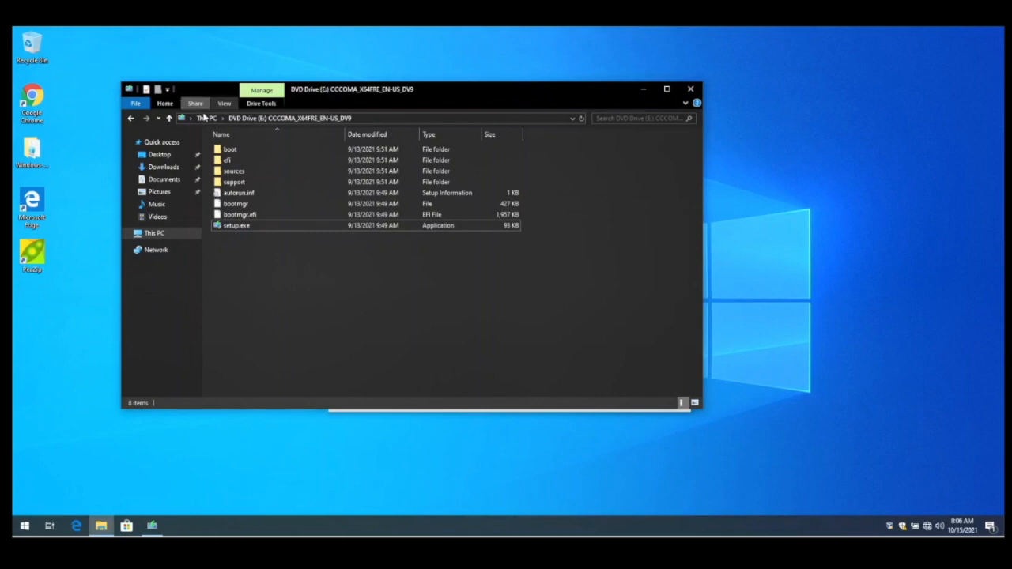
- Extract Win11_English_x64.iso with PeaZip into a new folder in Downloads
click(202, 120)
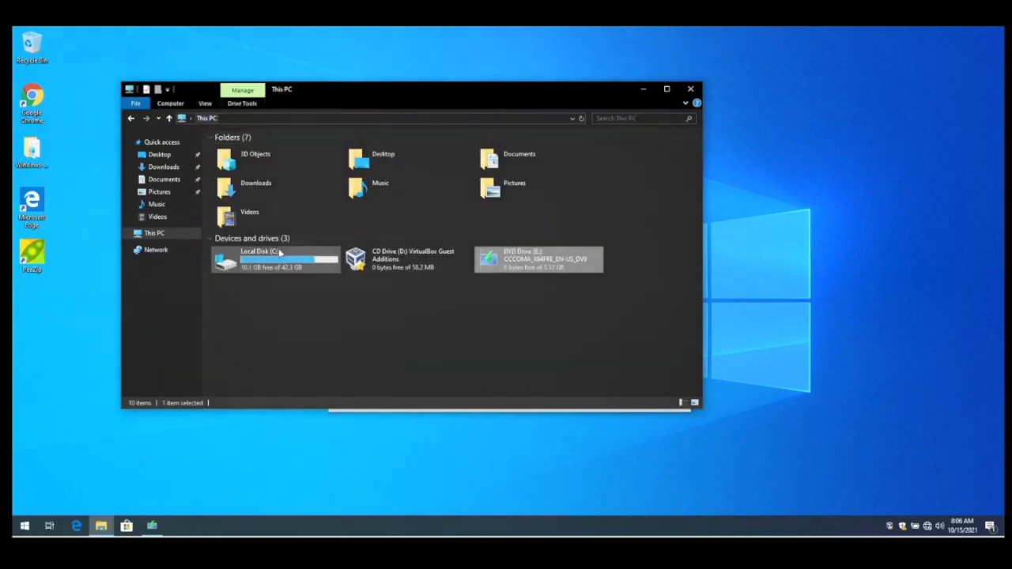
click(163, 166)
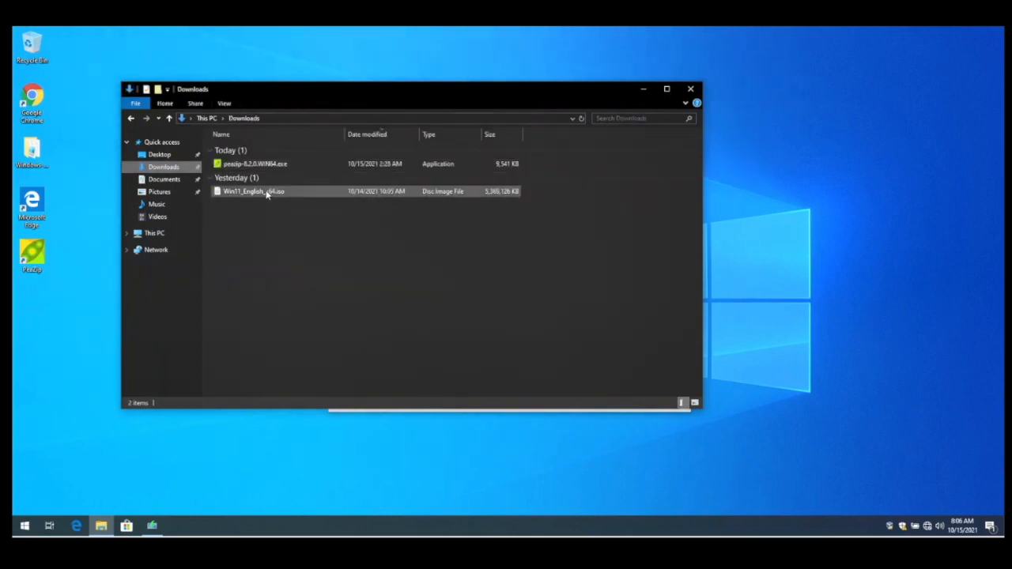
click(267, 192)
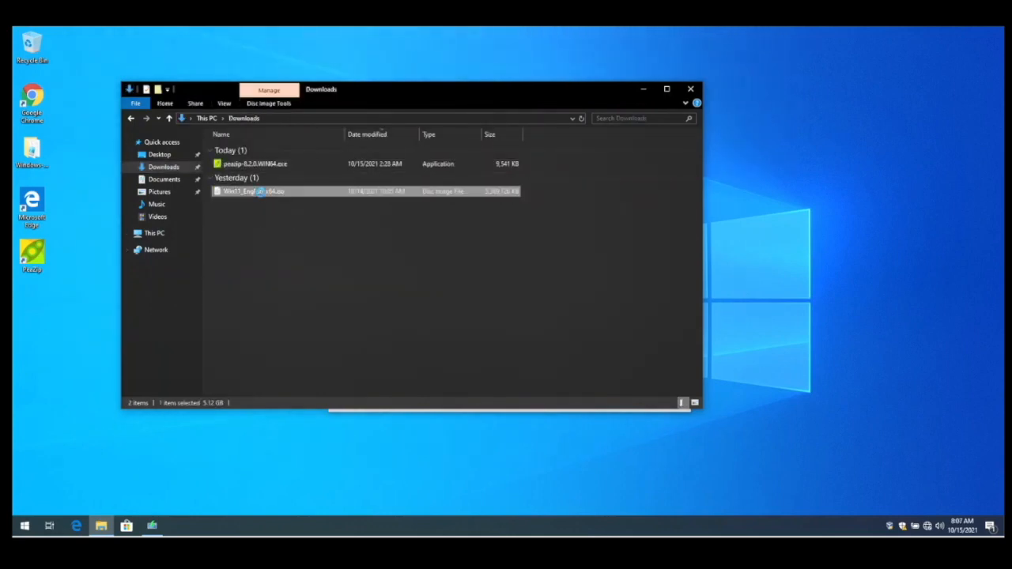
right_click(258, 191)
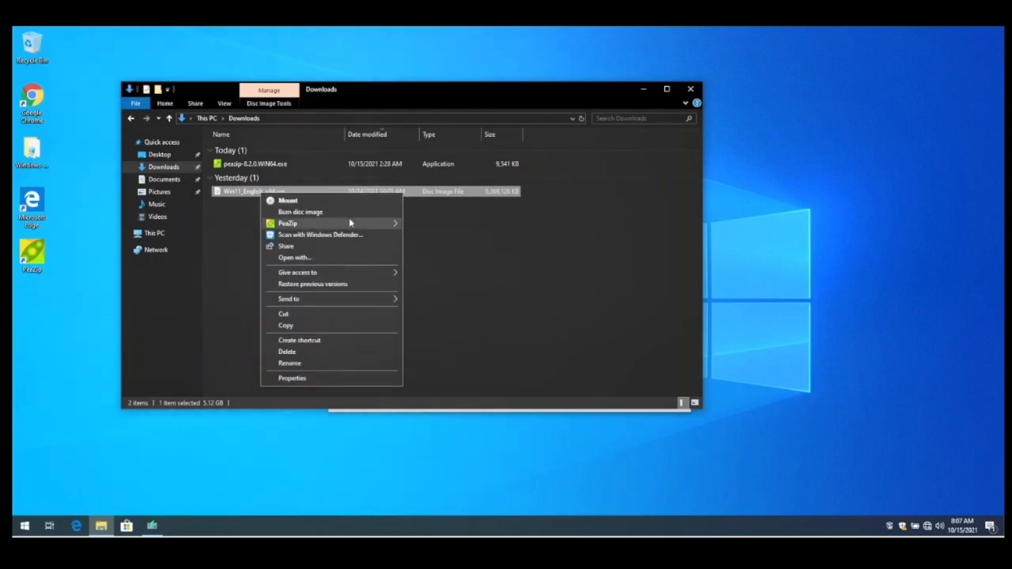
mouse_move(376, 227)
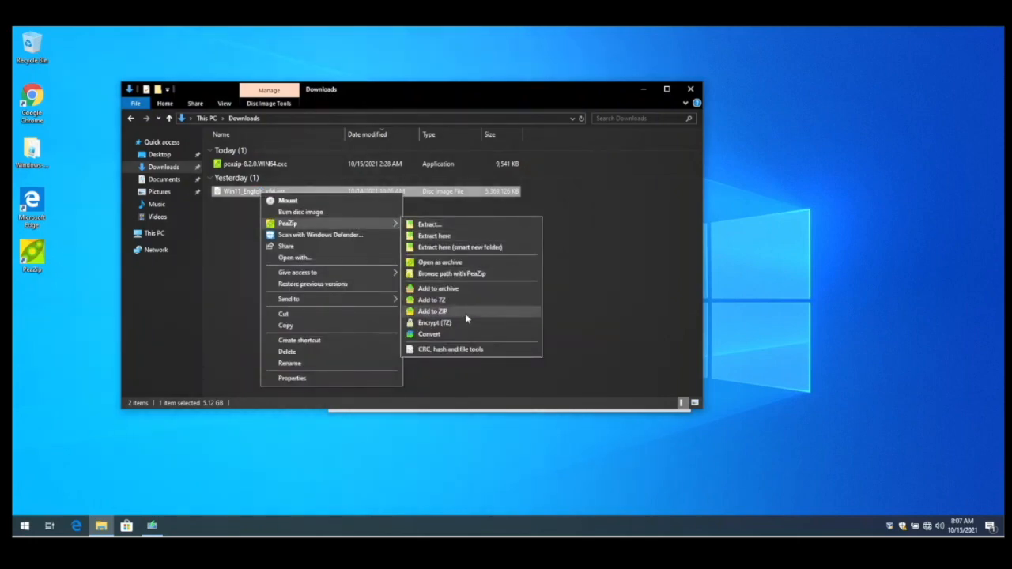
click(467, 247)
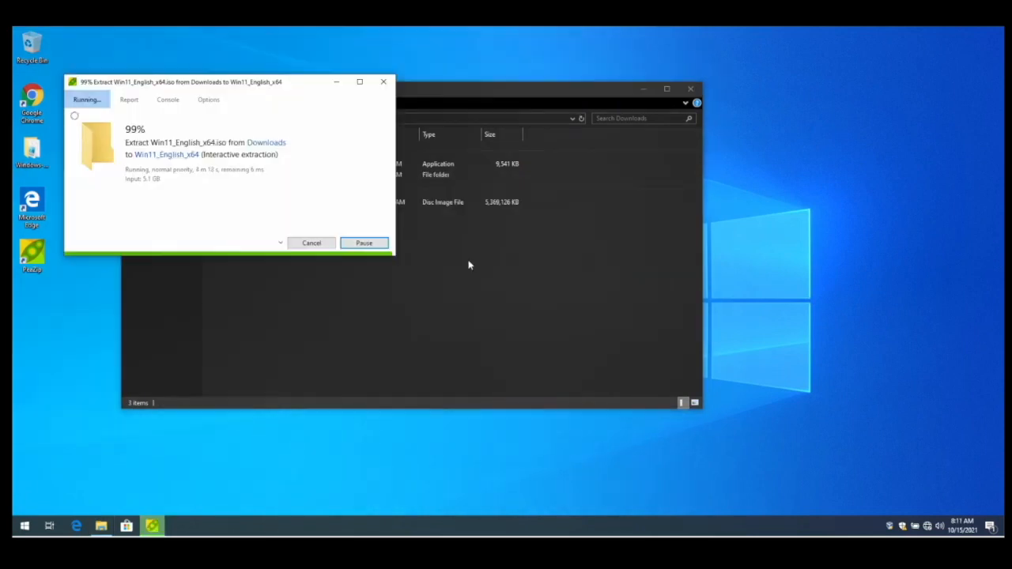
- Open appraiserres.dll from the extracted Win11_English_x64 sources folder in Notepad
click(301, 178)
double_click(300, 178)
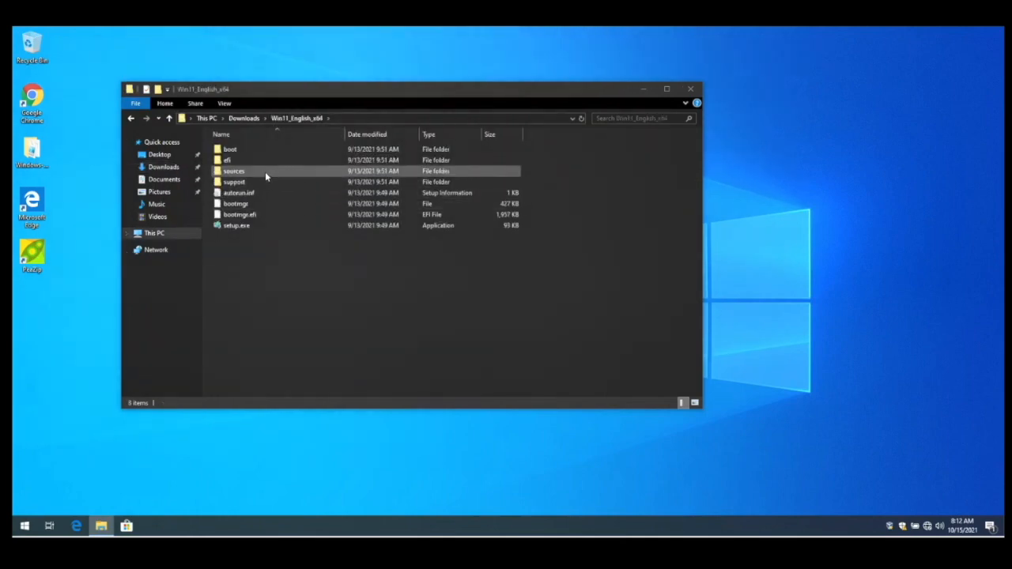
double_click(262, 171)
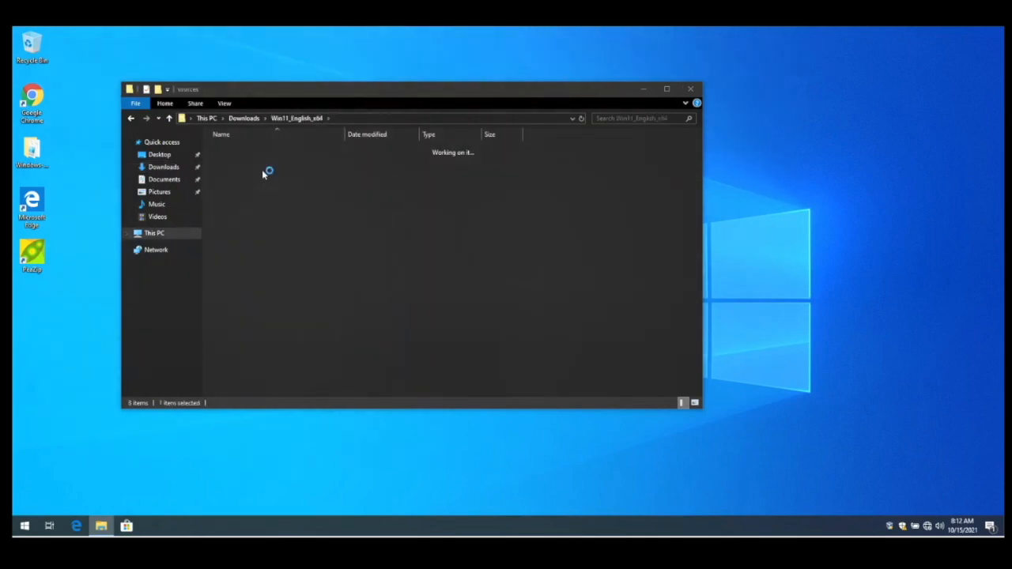
scroll(293, 343, down, 1)
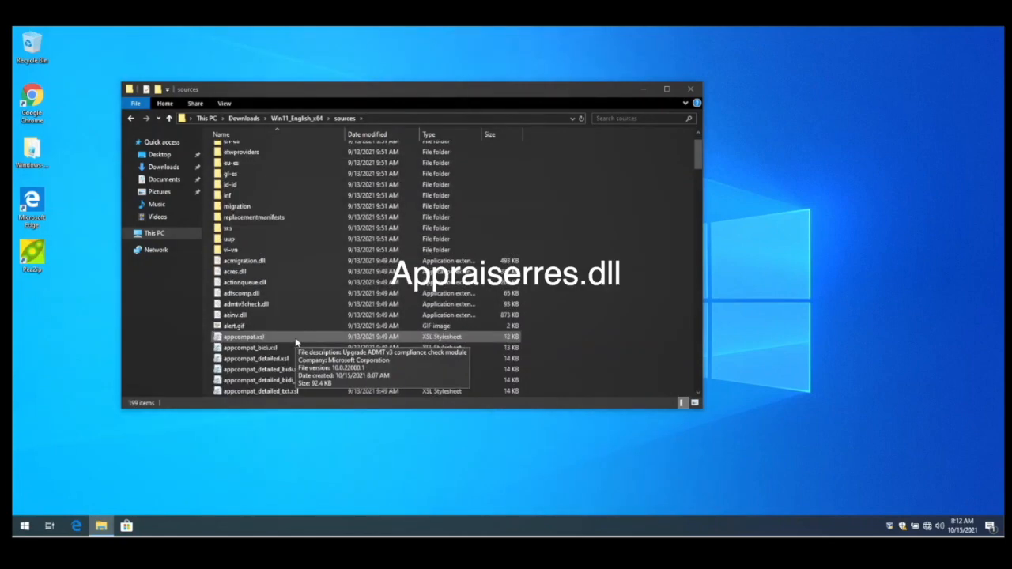
scroll(296, 348, down, 2)
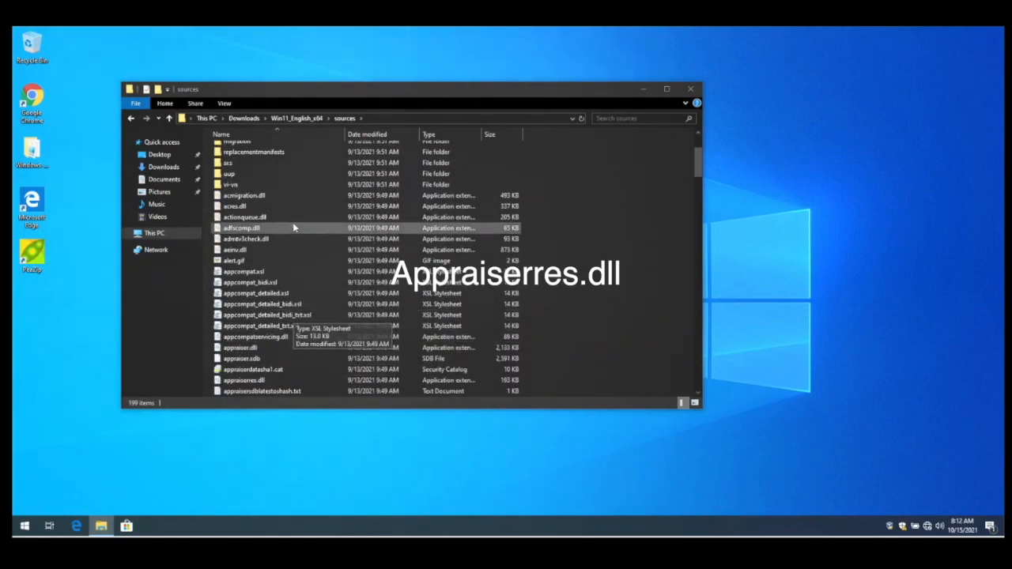
click(292, 383)
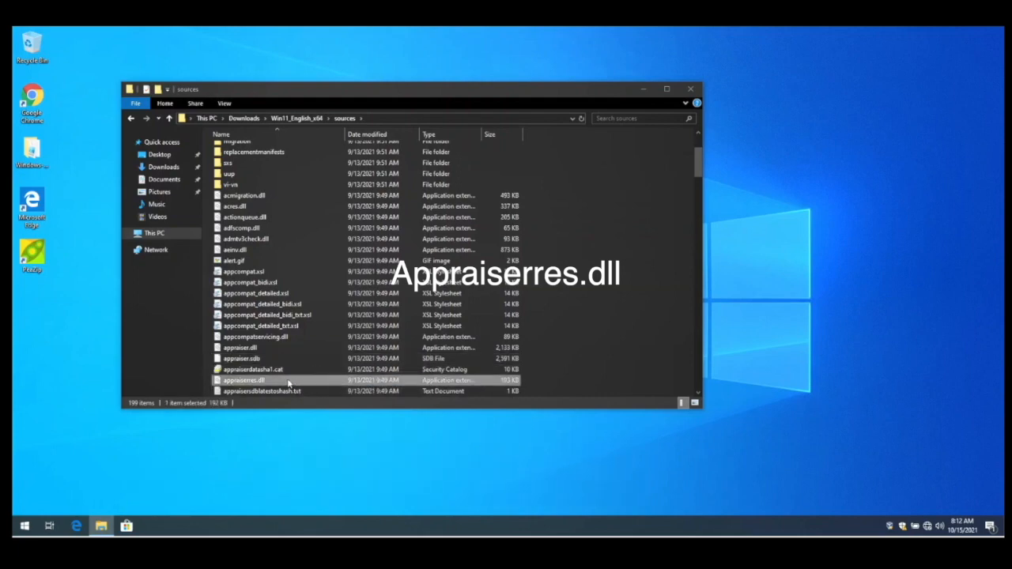
right_click(288, 383)
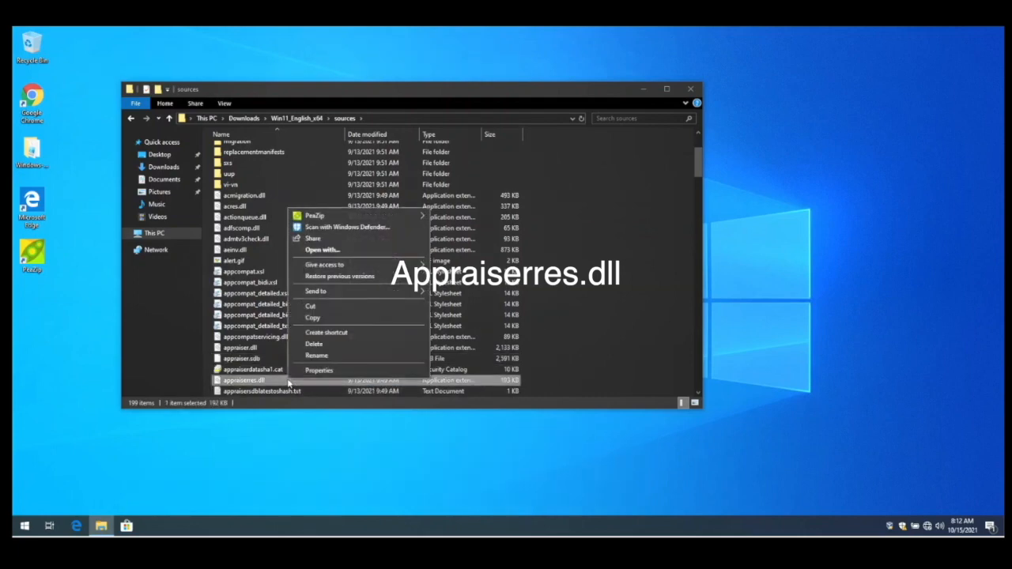
click(403, 252)
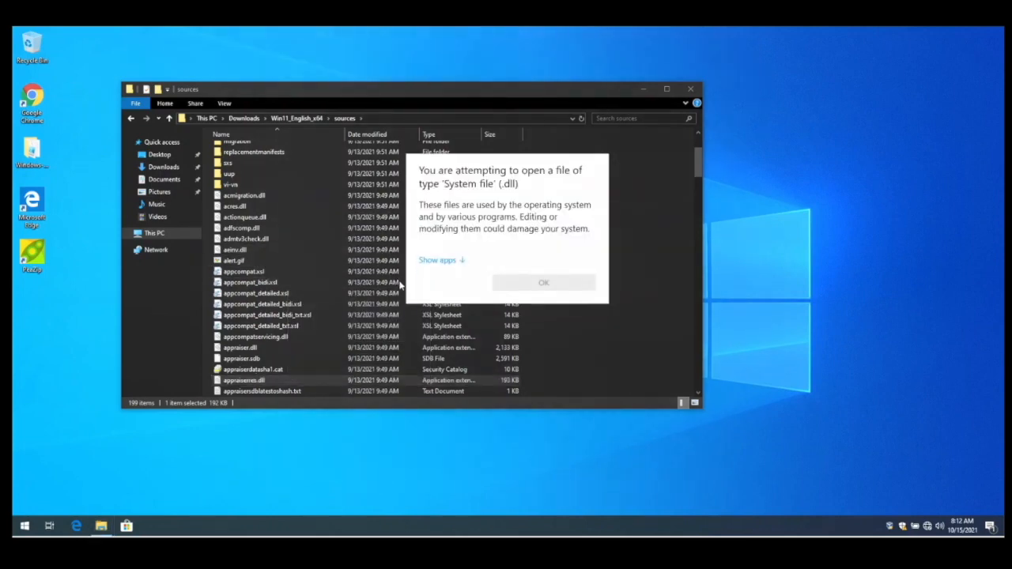
click(437, 260)
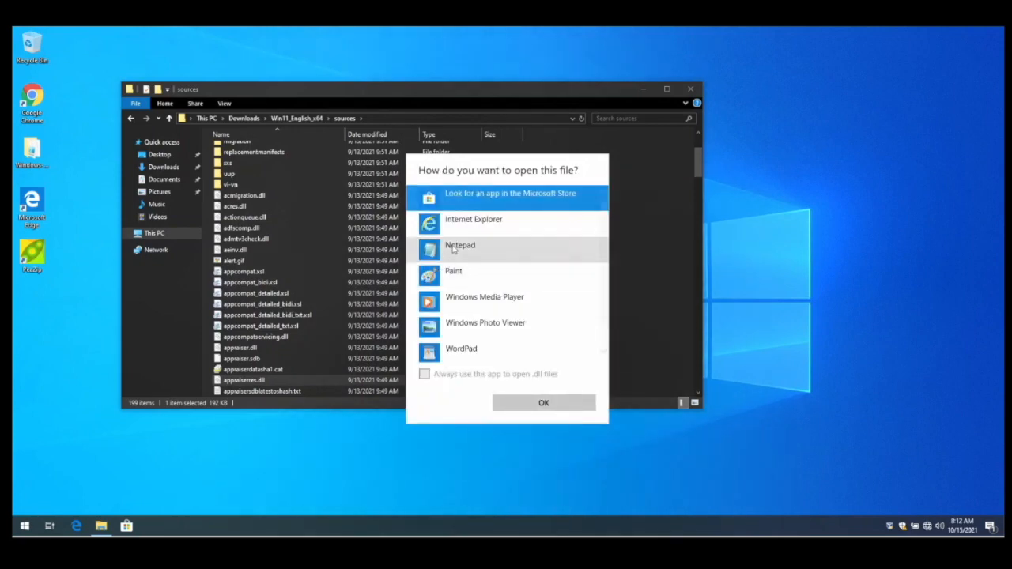
click(457, 246)
click(543, 403)
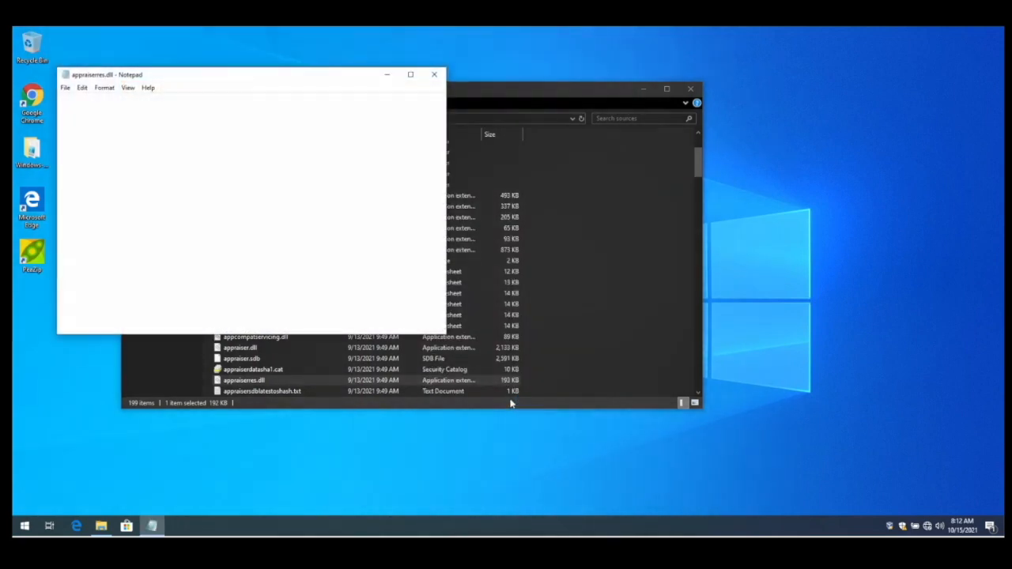
- Maximize the Notepad window and search the file for TPM
double_click(278, 76)
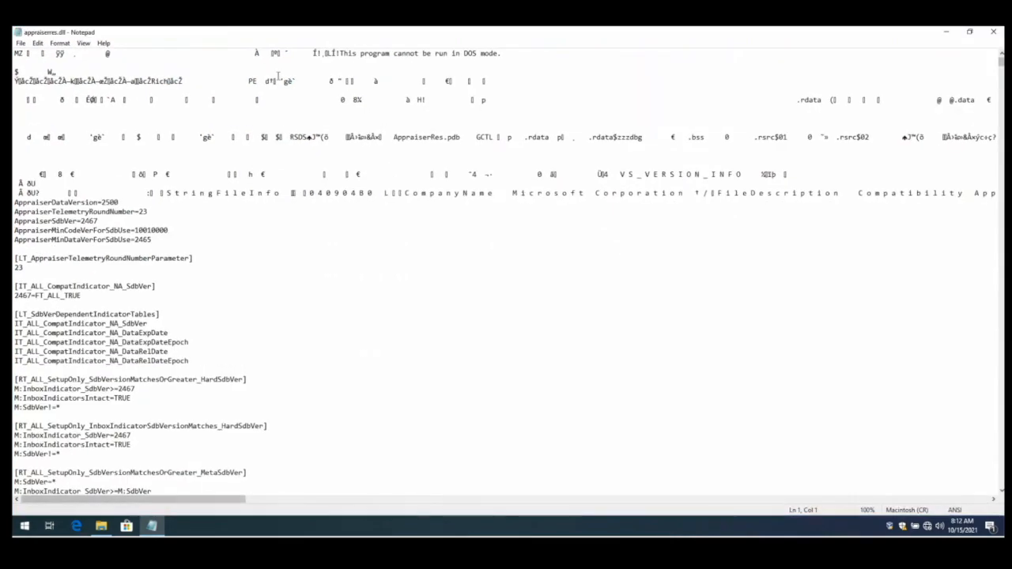
scroll(321, 335, down, 1)
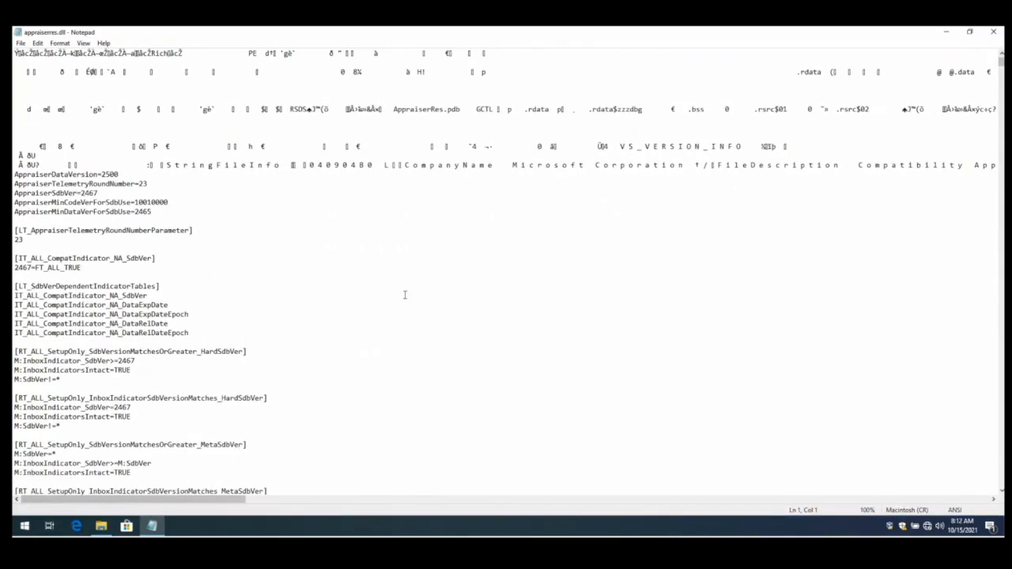
click(421, 341)
key(ctrl+f)
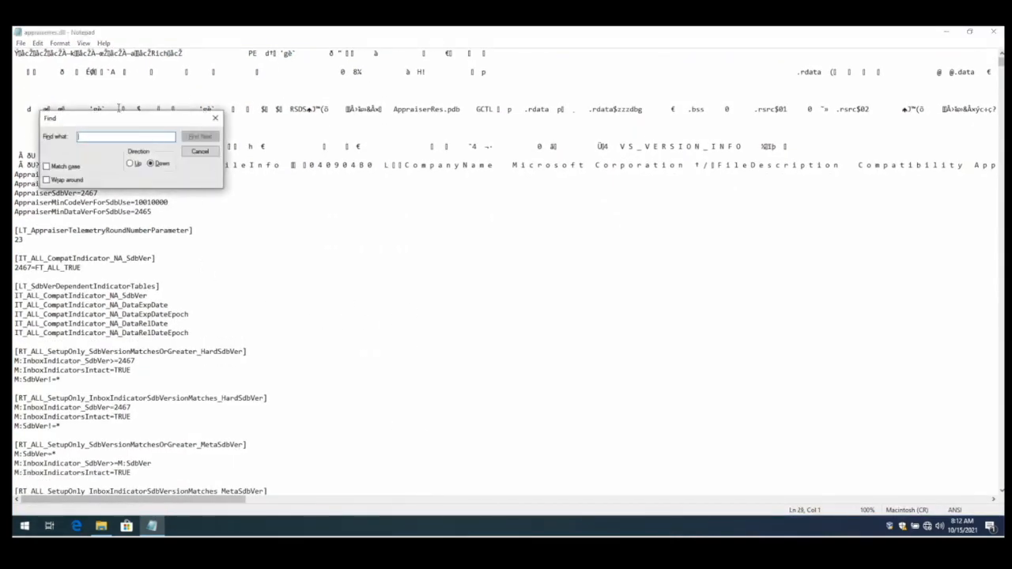
drag(100, 124, 464, 215)
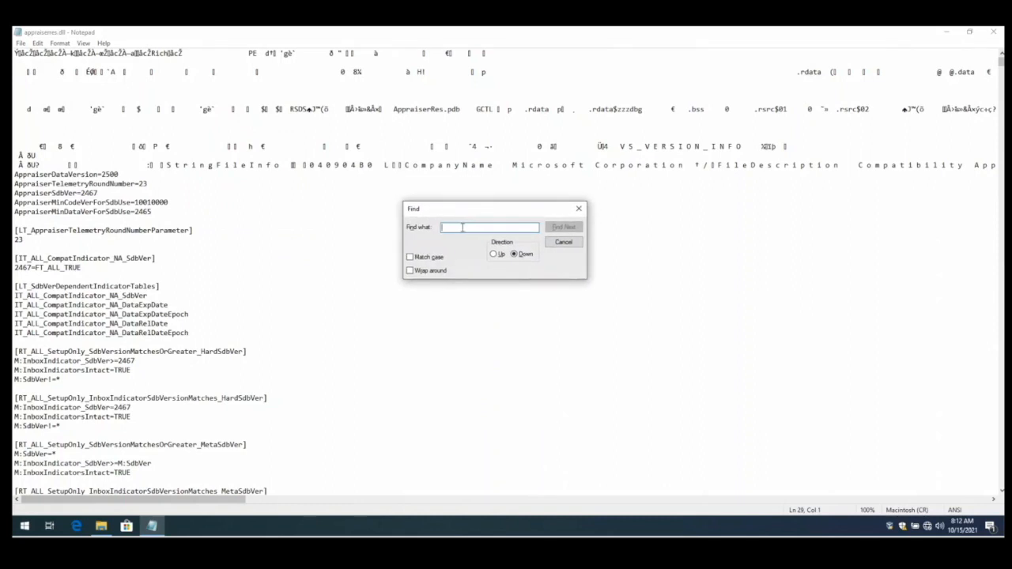
text(TPM)
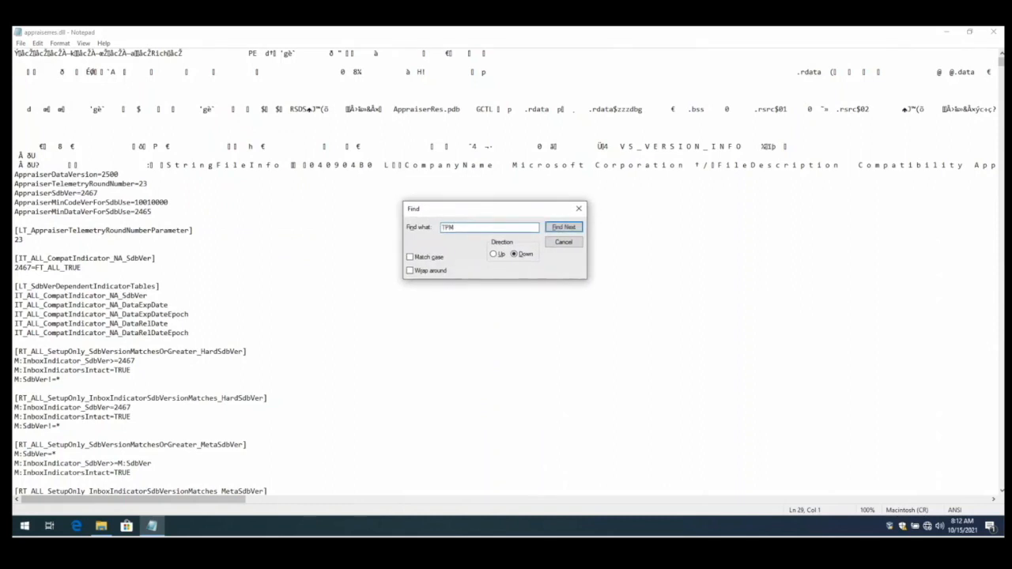
click(563, 227)
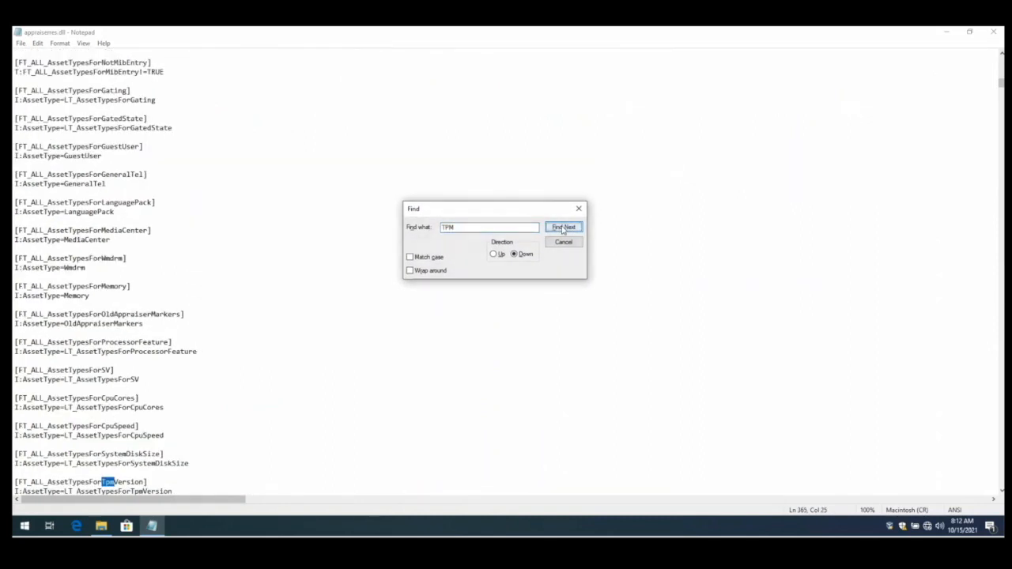
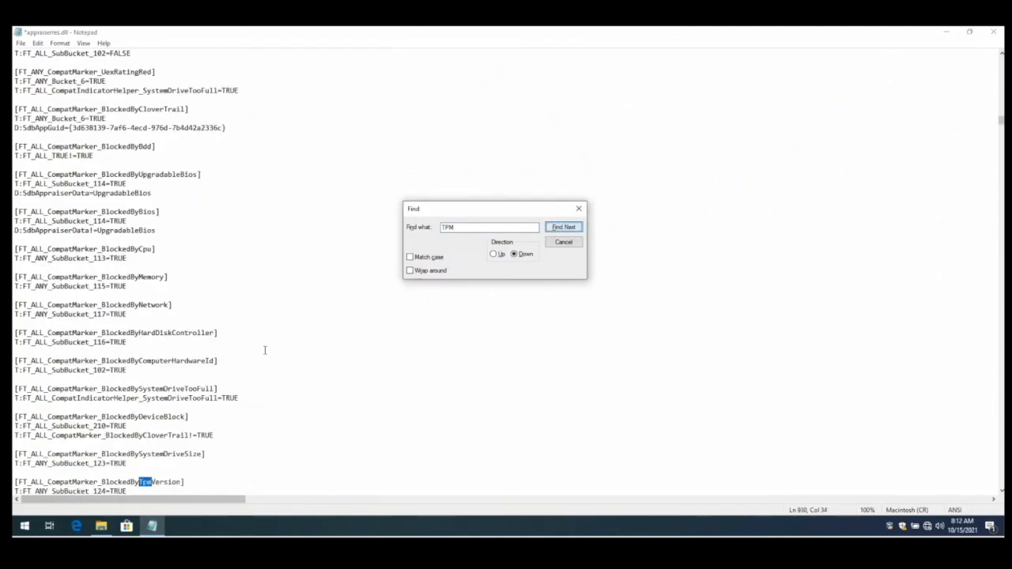
- Delete the FT_ALL_CompatMarker_BlockedByTpmVersion section and find the next TPM match
drag(15, 482, 142, 498)
drag(132, 445, 15, 435)
key(Delete)
key(Delete)
click(558, 229)
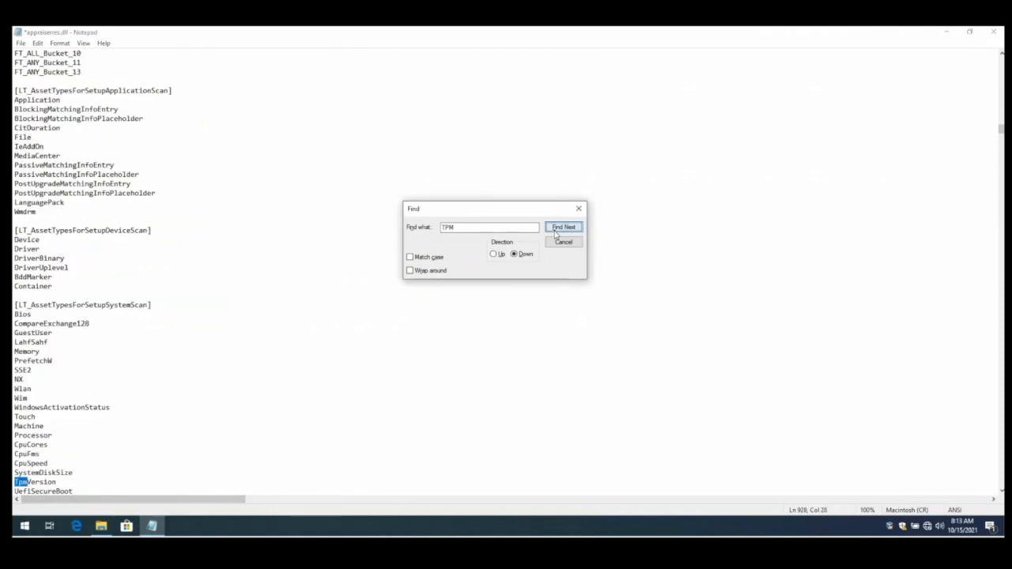
- Step through the following TPM matches in appraiserres.dll to locate the TPM check sections
scroll(56, 371, down, 3)
click(563, 227)
click(563, 227)
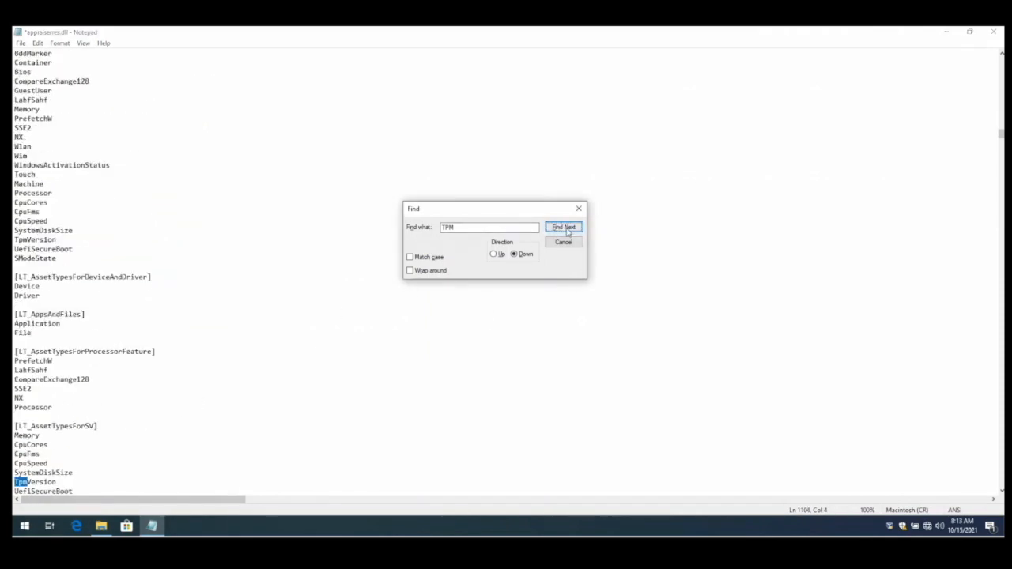
click(494, 254)
click(558, 228)
click(558, 228)
click(515, 254)
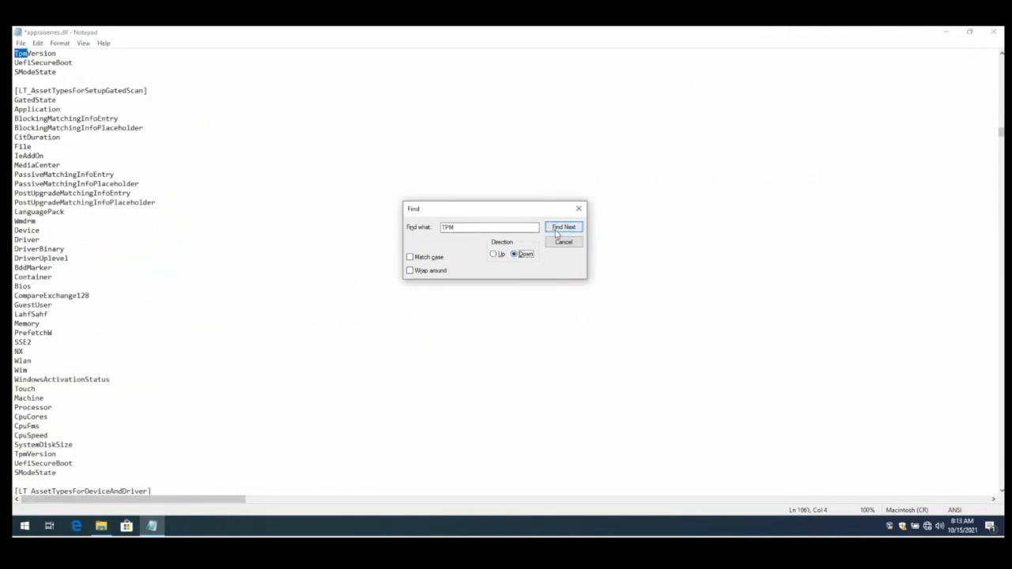
click(558, 228)
click(558, 229)
scroll(108, 422, down, 2)
key(Return)
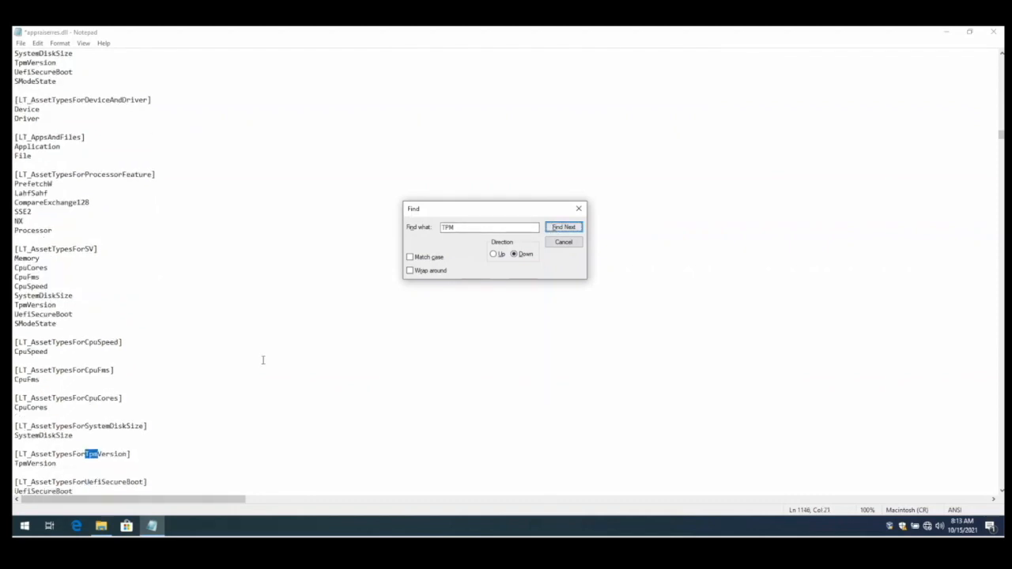
scroll(261, 357, down, 2)
drag(15, 397, 83, 401)
scroll(79, 407, down, 1)
click(563, 227)
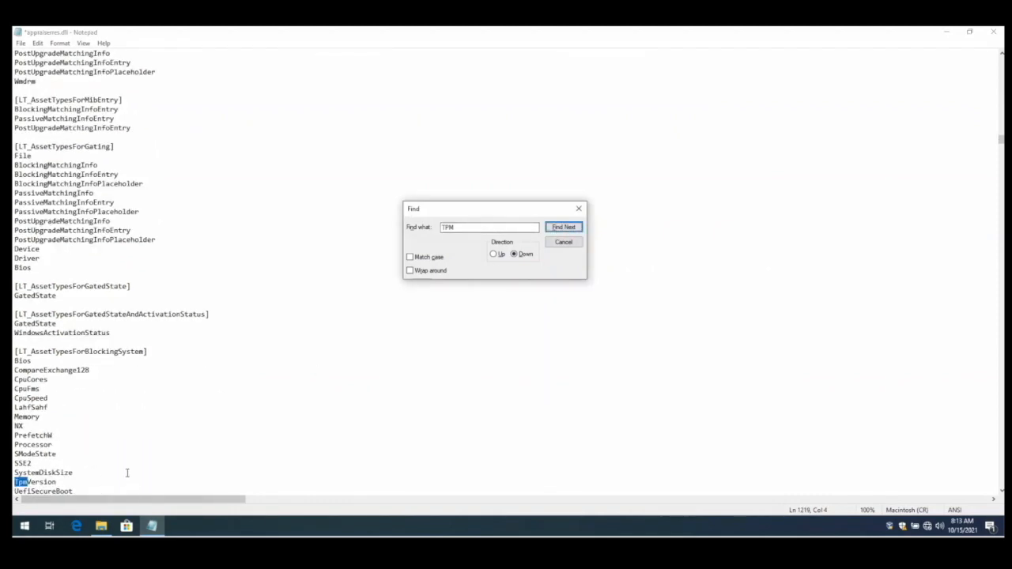
click(565, 229)
scroll(316, 316, down, 1)
click(562, 228)
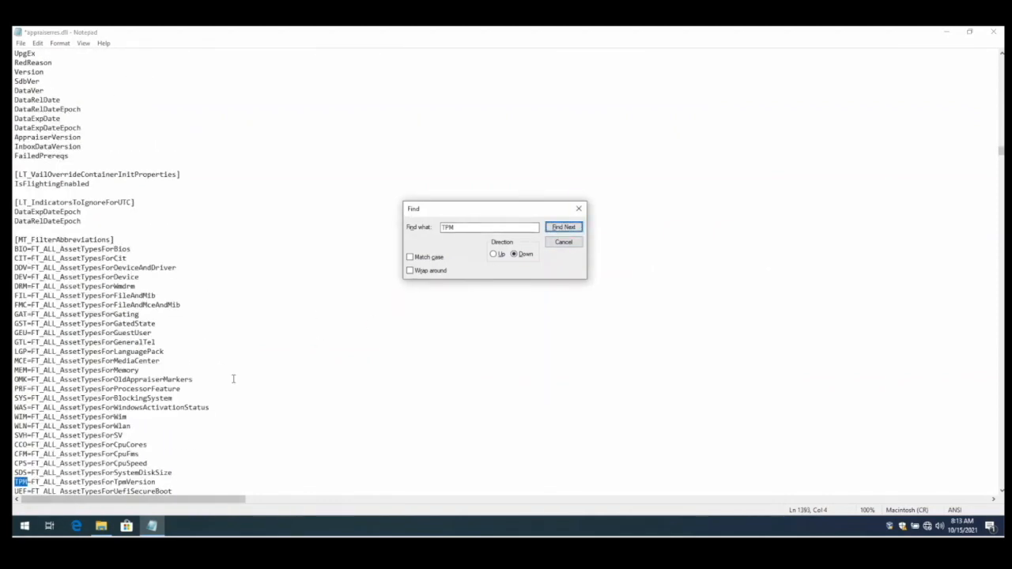
drag(221, 482, 220, 471)
key(F3)
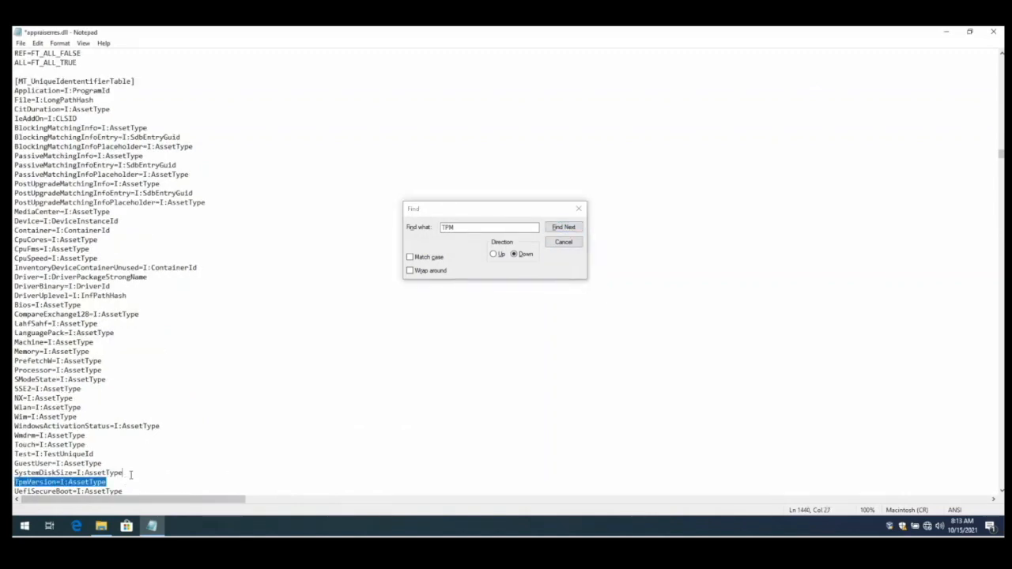
key(F3)
key(F3)
key(F3)
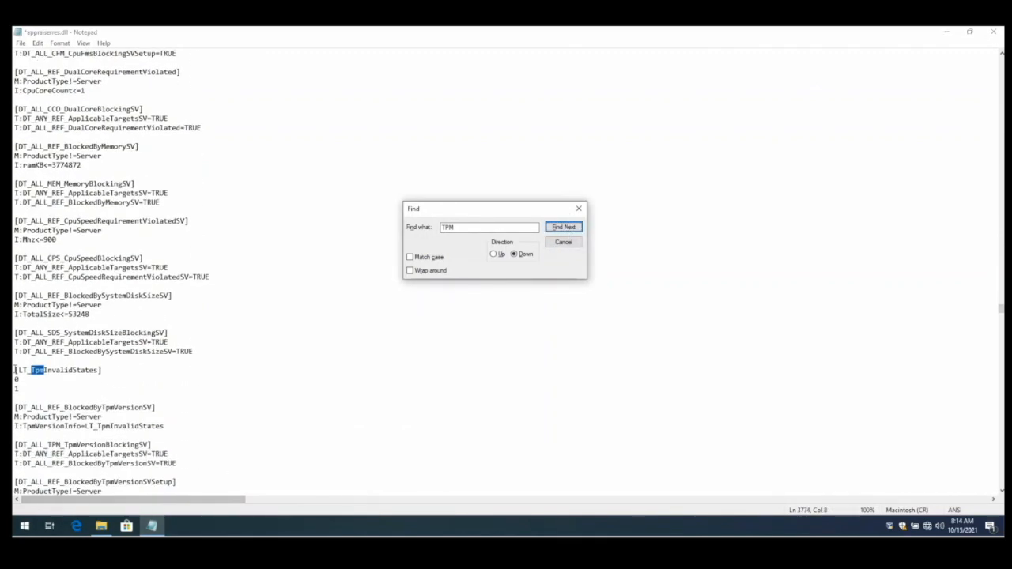
- Delete the LT_TpmInvalidStates, DT_ALL_REF_BlockedByTpmVersionSV and DT_ALL_TPM_TpmVersionBlockingSV sections
click(325, 348)
click(558, 229)
drag(15, 370, 198, 389)
key(BackSpace)
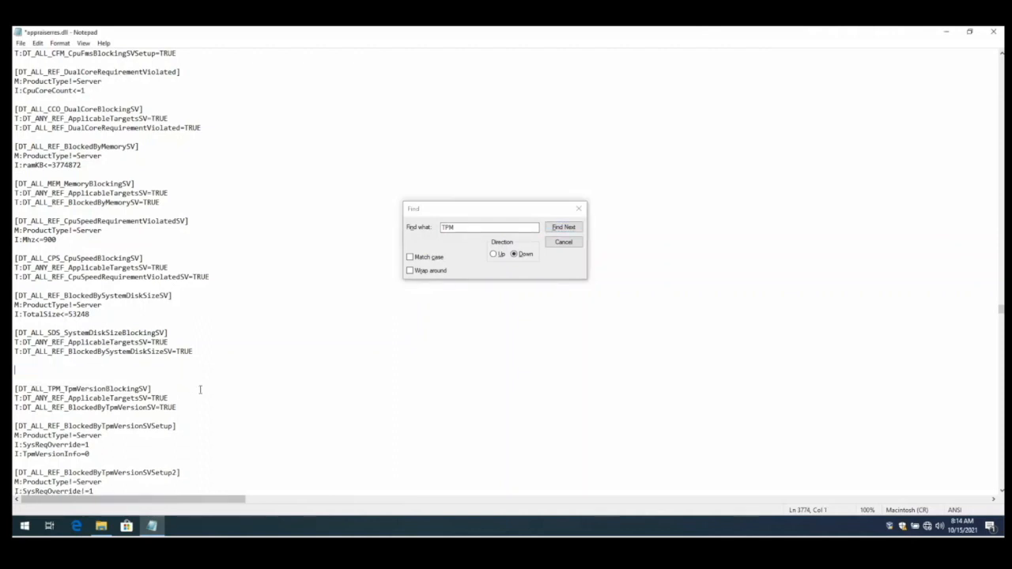
key(BackSpace)
key(BackSpace)
click(567, 229)
drag(15, 370, 199, 389)
key(BackSpace)
key(BackSpace)
key(BackSpace)
- Delete the DT_ALL_REF_BlockedByTpmVersionSVSetup and DT_ALL_REF_BlockedByTpmVersionSVSetup2 sections
click(559, 227)
drag(15, 370, 145, 397)
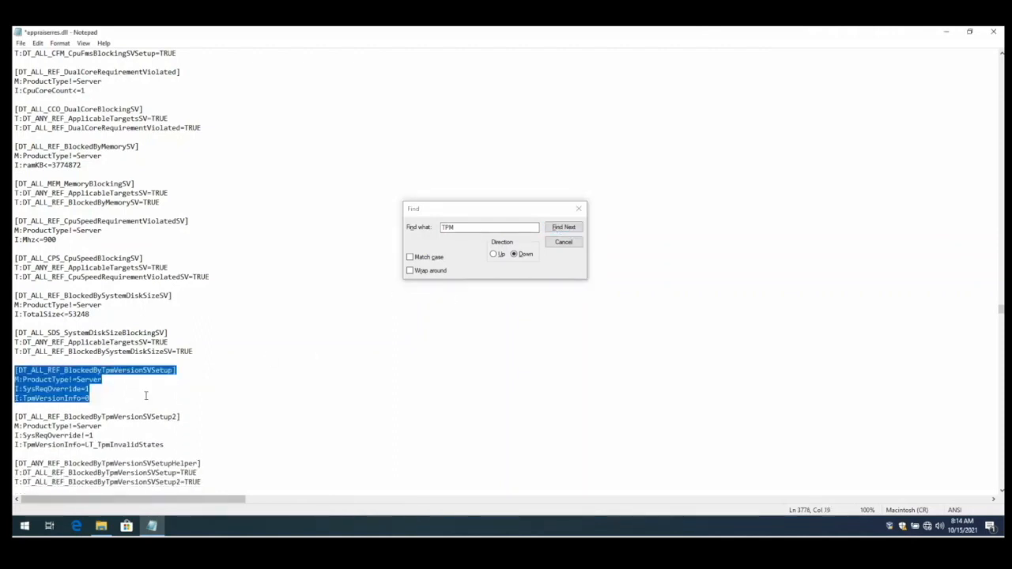
key(BackSpace)
key(BackSpace)
key(BackSpace)
click(558, 229)
drag(15, 370, 181, 398)
key(BackSpace)
key(BackSpace)
key(BackSpace)
- Delete the DT_ANY_REF_BlockedByTpmVersionSVSetupHelper and DT_ALL_TPM_TpmVersionBlockingSVSetup sections
click(558, 229)
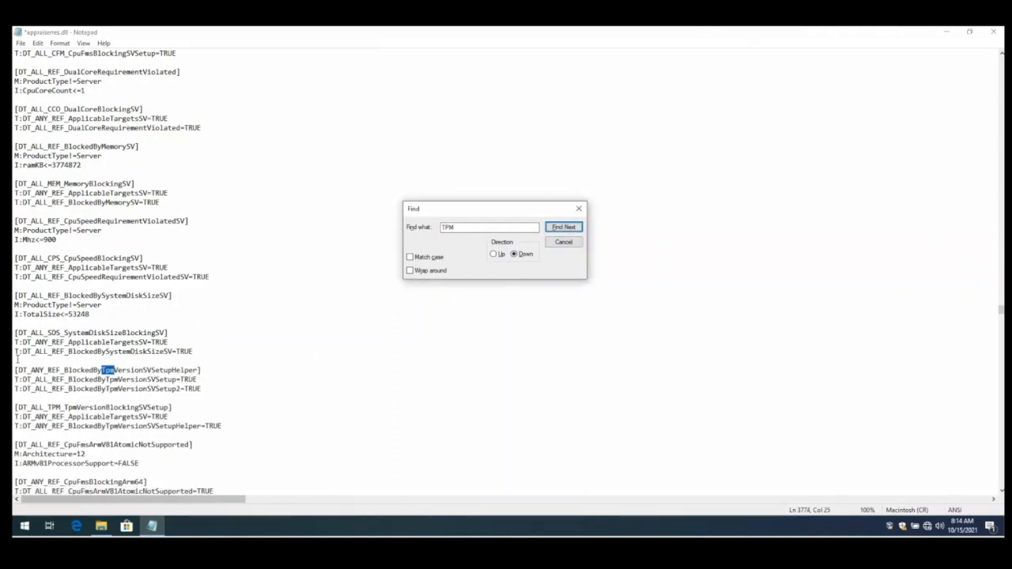
drag(15, 370, 203, 389)
key(BackSpace)
key(BackSpace)
key(BackSpace)
click(558, 228)
drag(15, 370, 229, 389)
key(BackSpace)
key(BackSpace)
key(BackSpace)
- Delete the Tpm=I:Marker_BlockedByTpmVersion line from the OldMarkers RedReason section
click(558, 229)
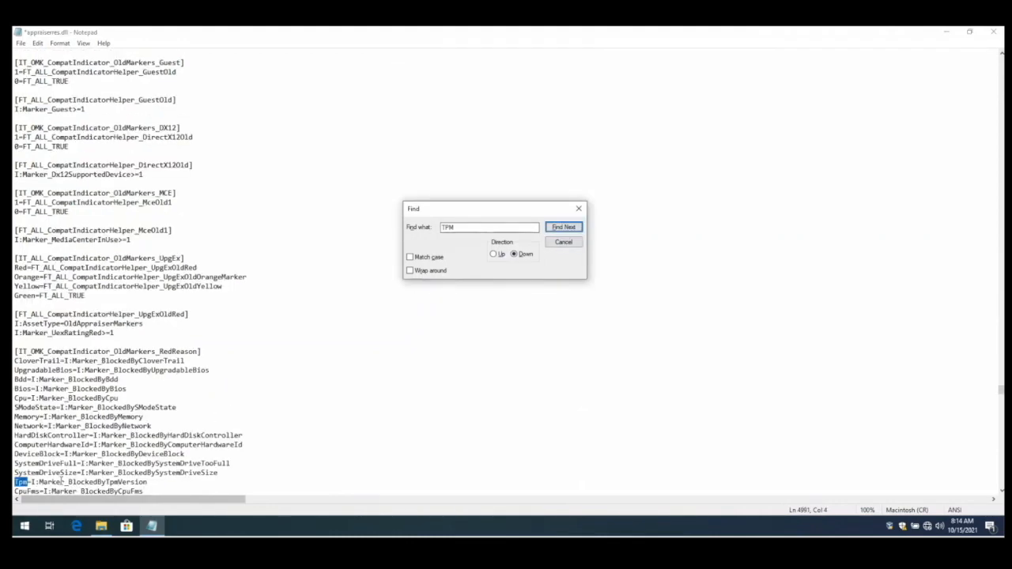
scroll(48, 455, down, 1)
drag(15, 454, 158, 454)
key(BackSpace)
key(BackSpace)
- Delete the Tpm marker lines from the FreshMarkers RedReason and SpecificRedReasons sections
click(558, 229)
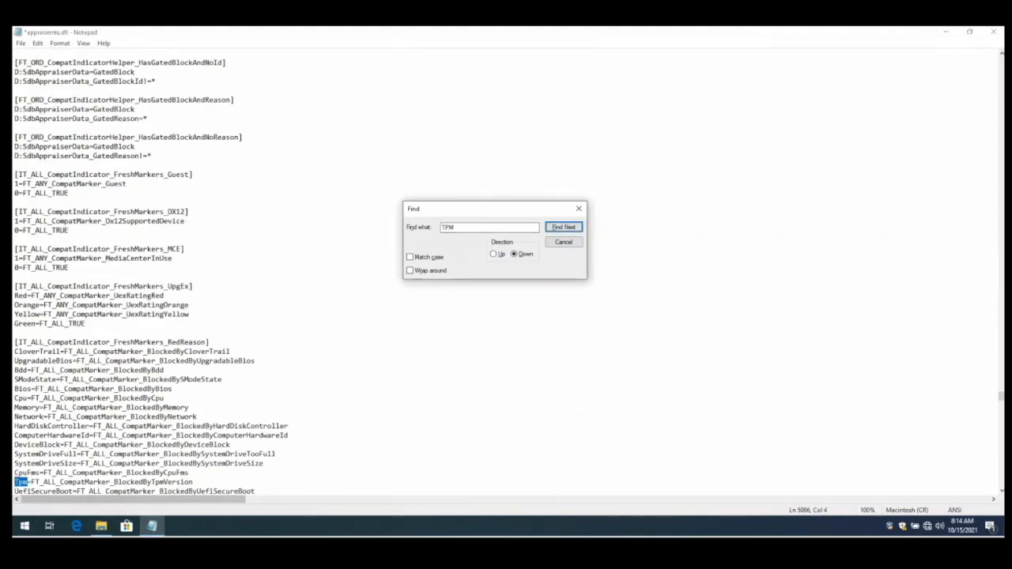
drag(15, 482, 199, 481)
key(BackSpace)
key(BackSpace)
click(558, 229)
drag(15, 481, 204, 482)
key(BackSpace)
key(BackSpace)
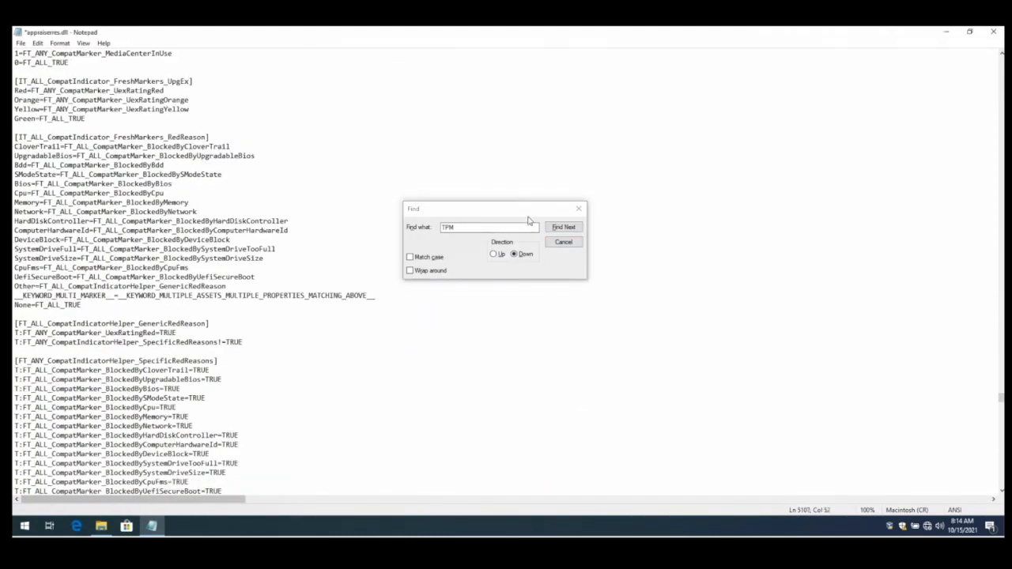
- Search the file for UEFI and delete the T:FT_ALL_CompatMarker_BlockedByUefiSecureBoot=TRUE line
click(558, 228)
click(533, 311)
double_click(484, 227)
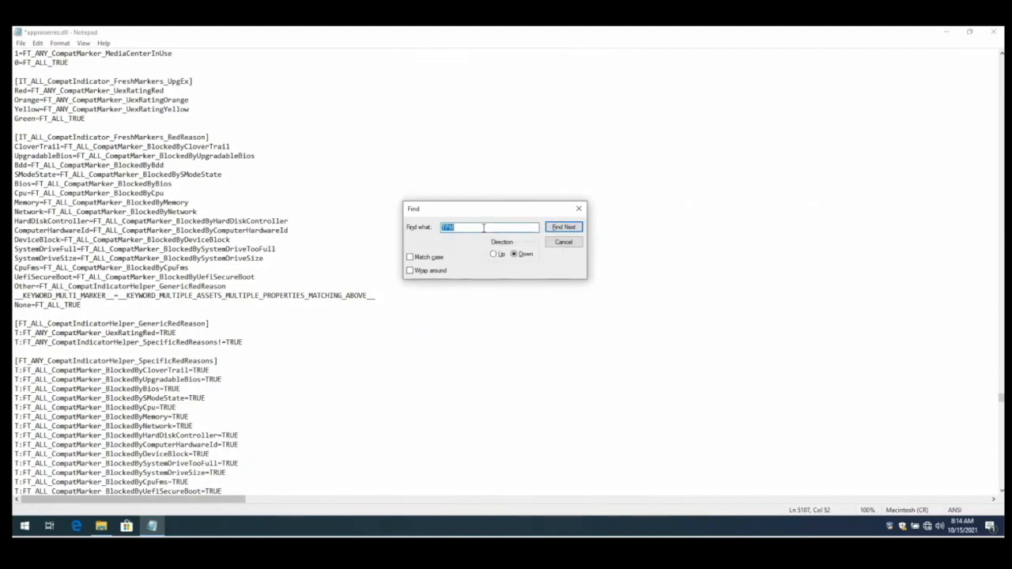
text(UEFI)
click(566, 228)
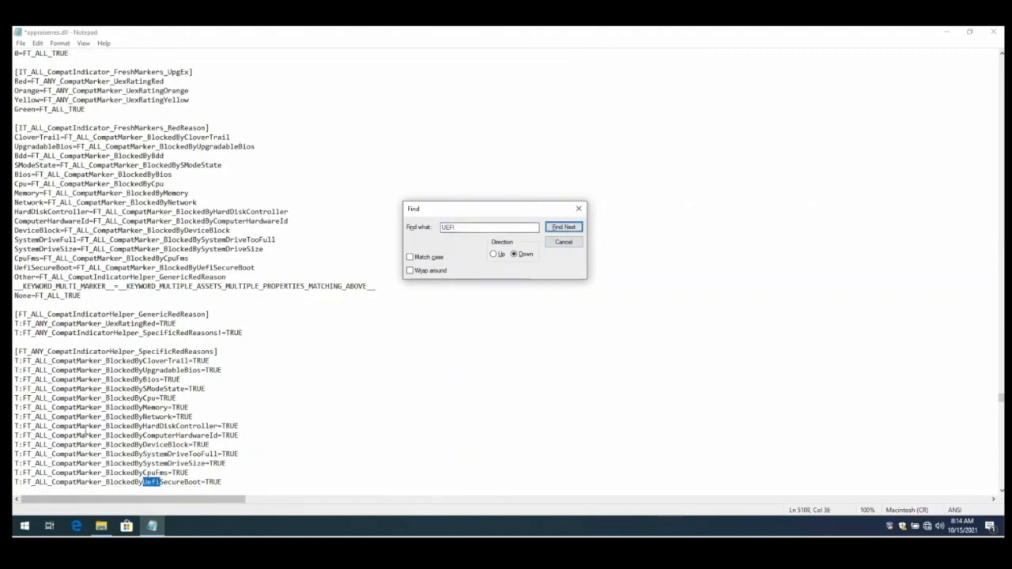
scroll(189, 459, down, 1)
click(189, 456)
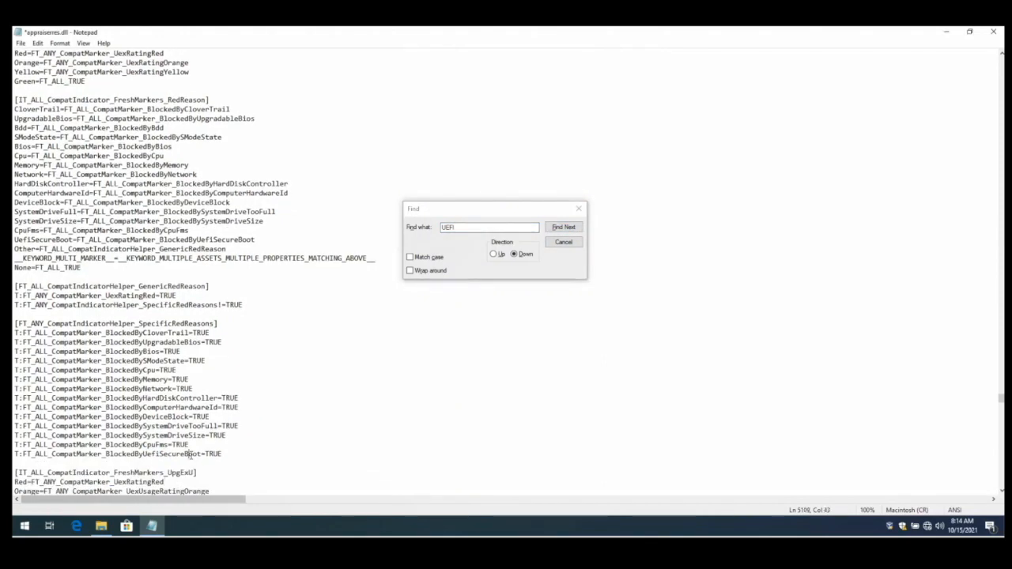
triple_click(190, 455)
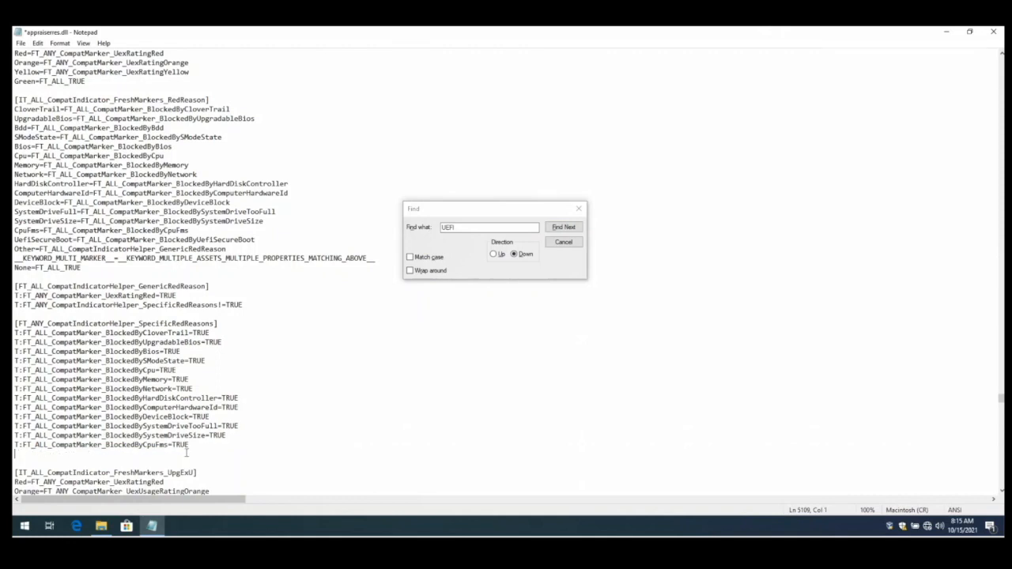
key(BackSpace)
key(BackSpace)
- Search again for UEFI, close the Find dialog, and save appraiserres.dll while closing Notepad
click(562, 230)
click(562, 230)
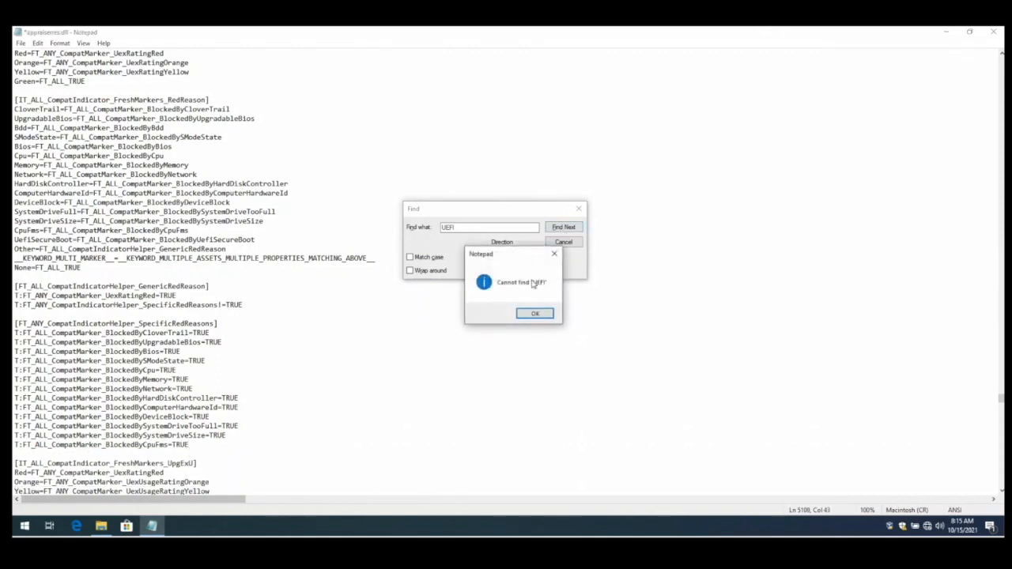
click(535, 314)
click(579, 208)
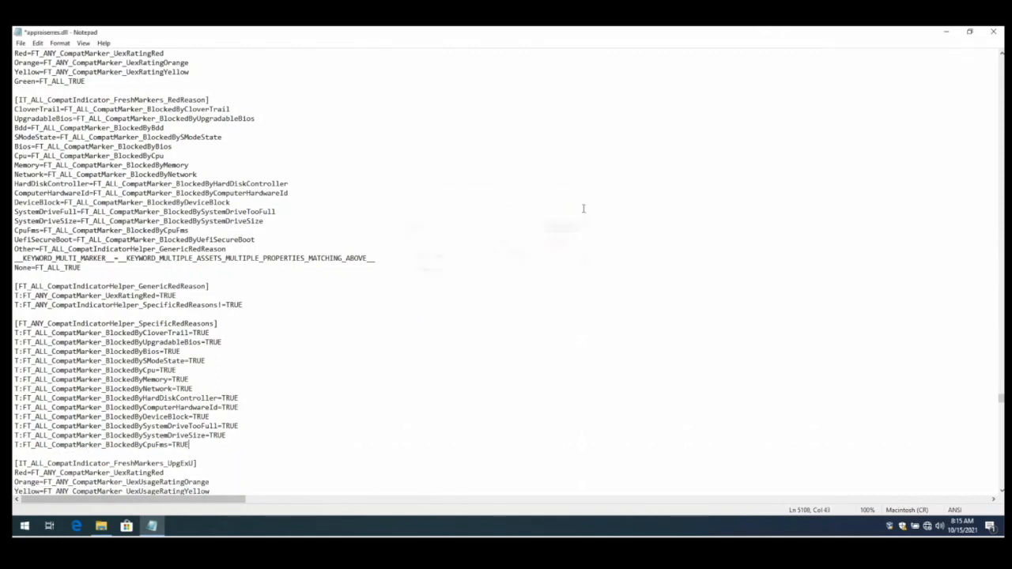
click(581, 208)
click(992, 33)
click(480, 282)
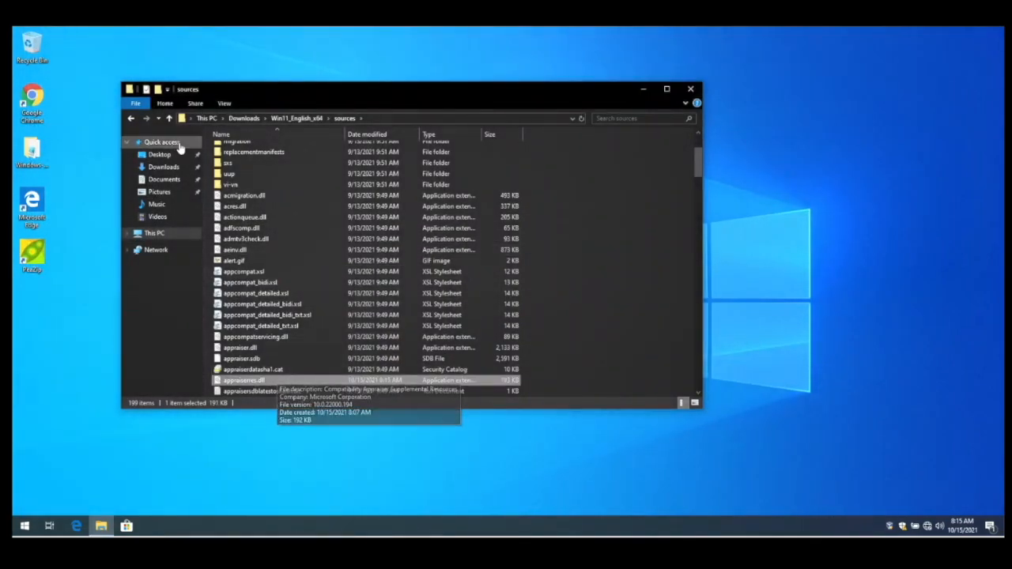
- Go up to the extracted Win11_English_x64 folder and run setup.exe
click(245, 119)
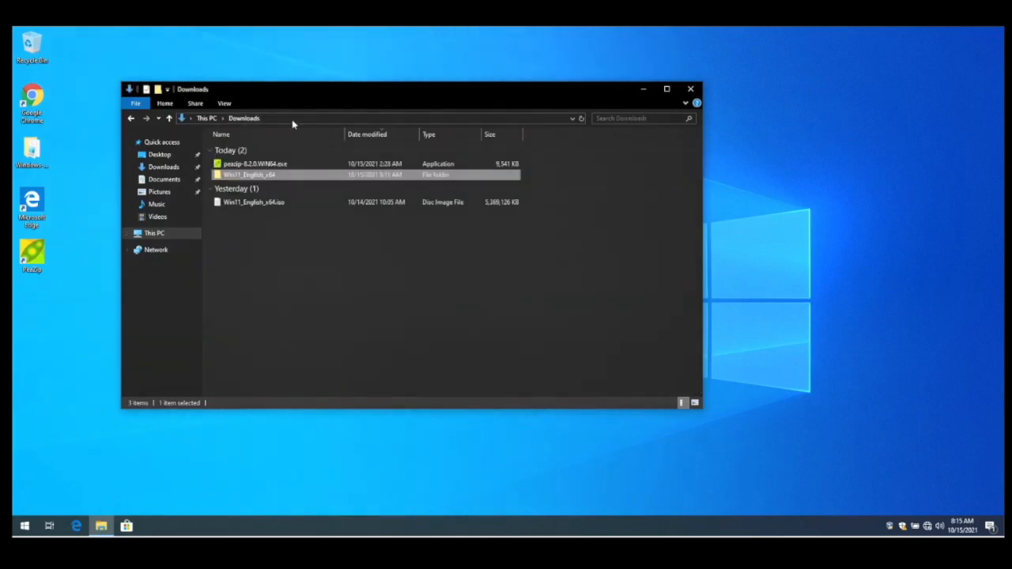
double_click(247, 172)
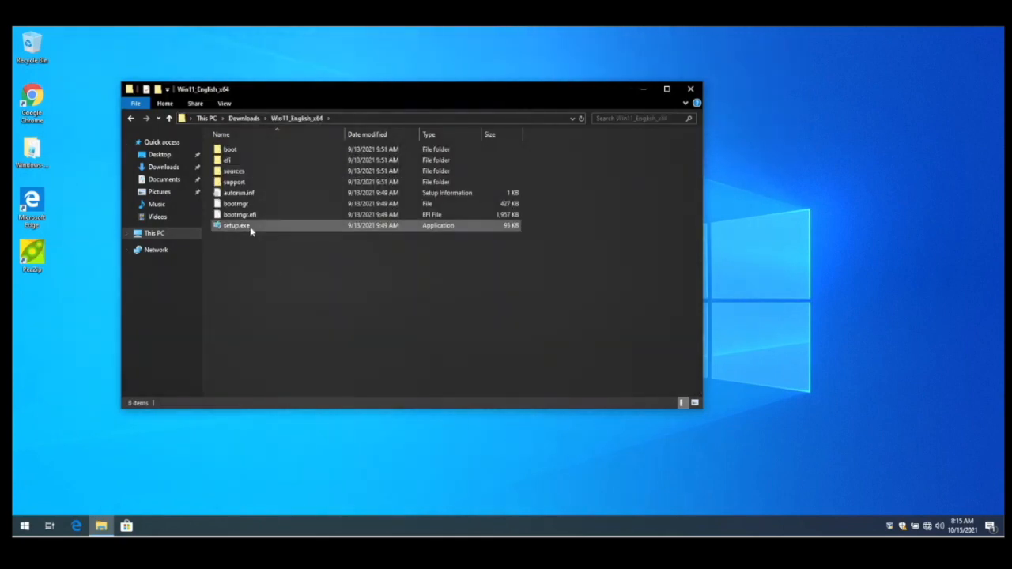
double_click(251, 227)
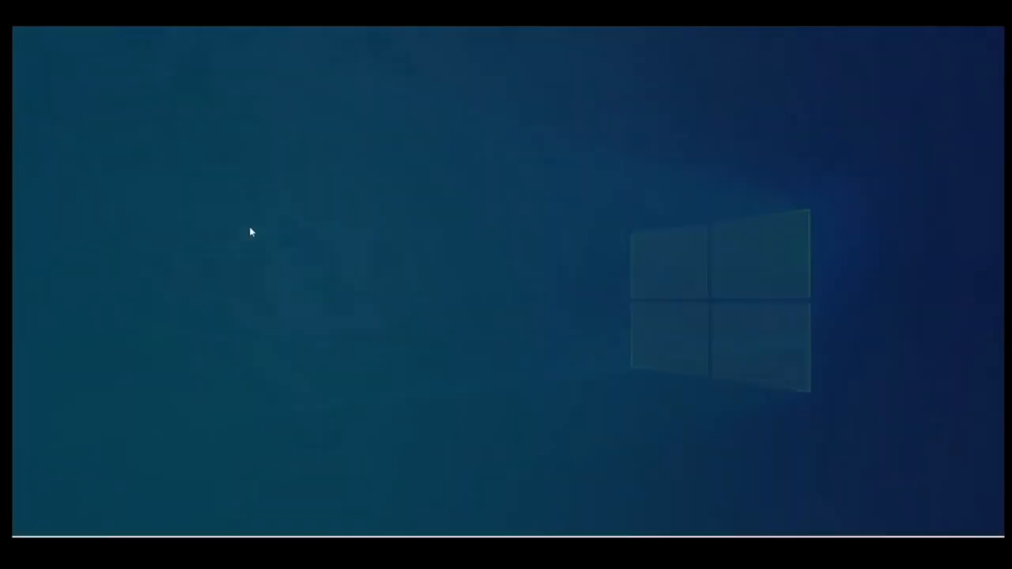
- Minimize File Explorer, continue Windows 11 Setup and accept the license terms
click(441, 348)
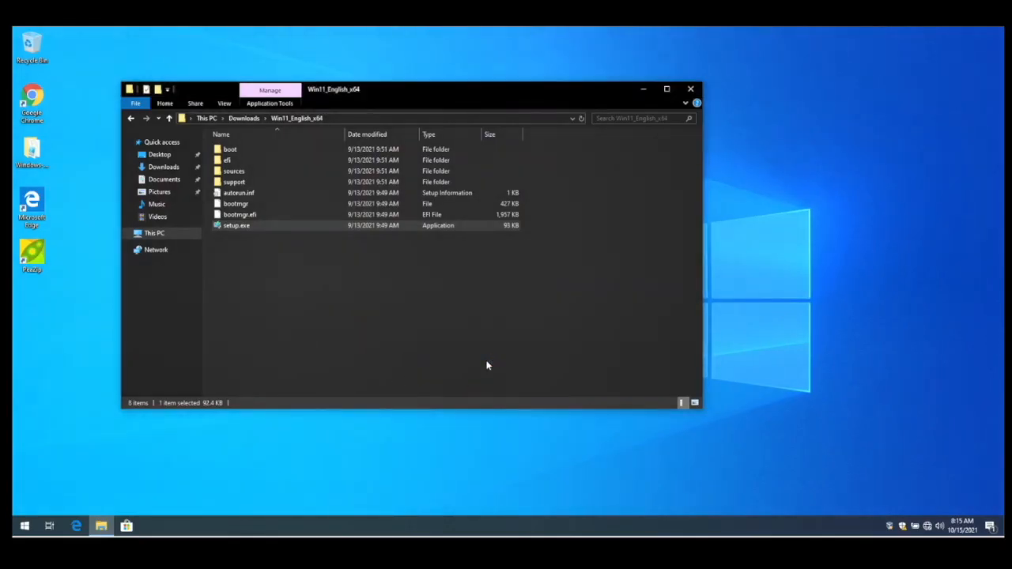
click(644, 89)
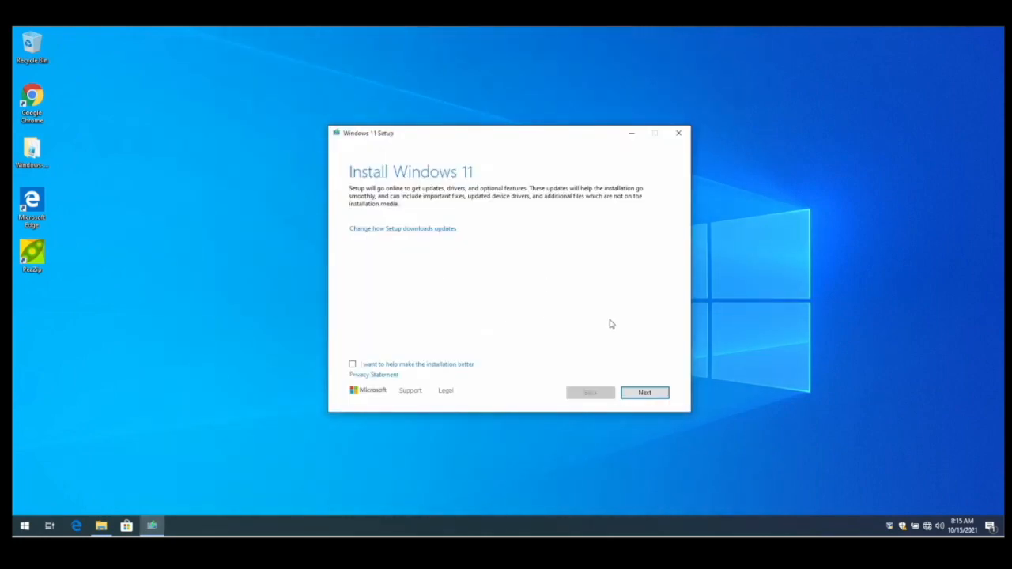
click(644, 392)
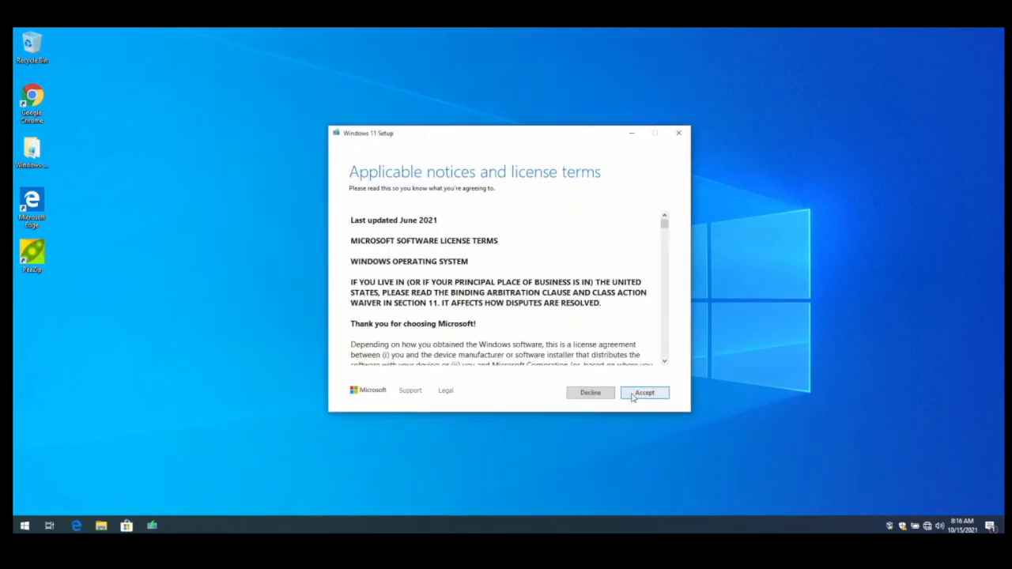
click(641, 393)
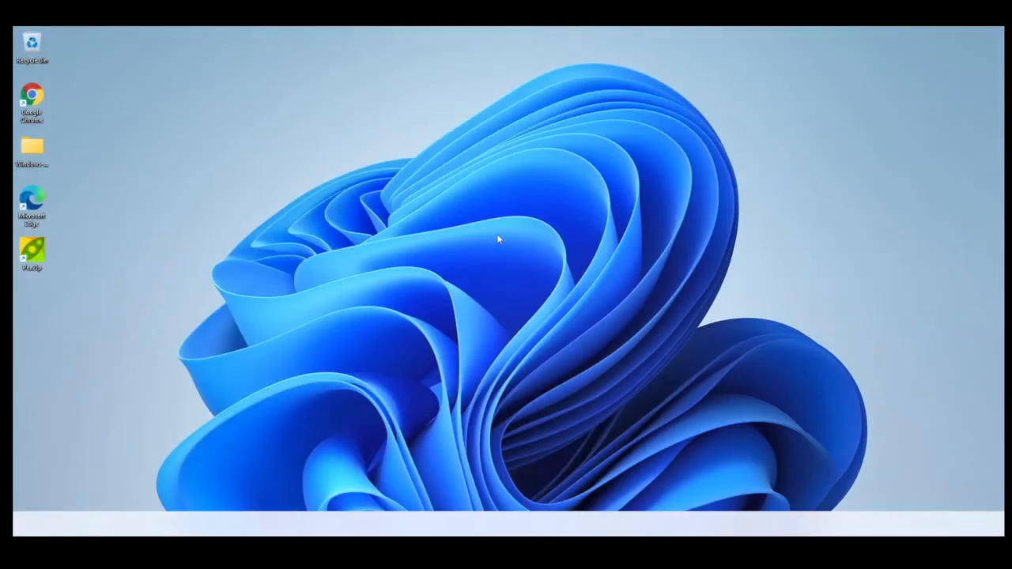
key(super)
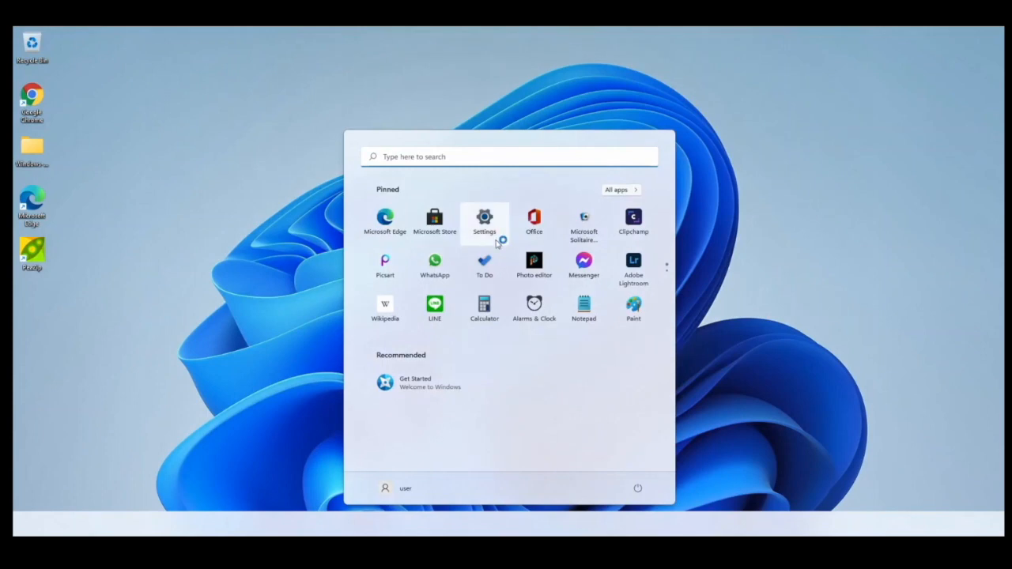
right_click(497, 240)
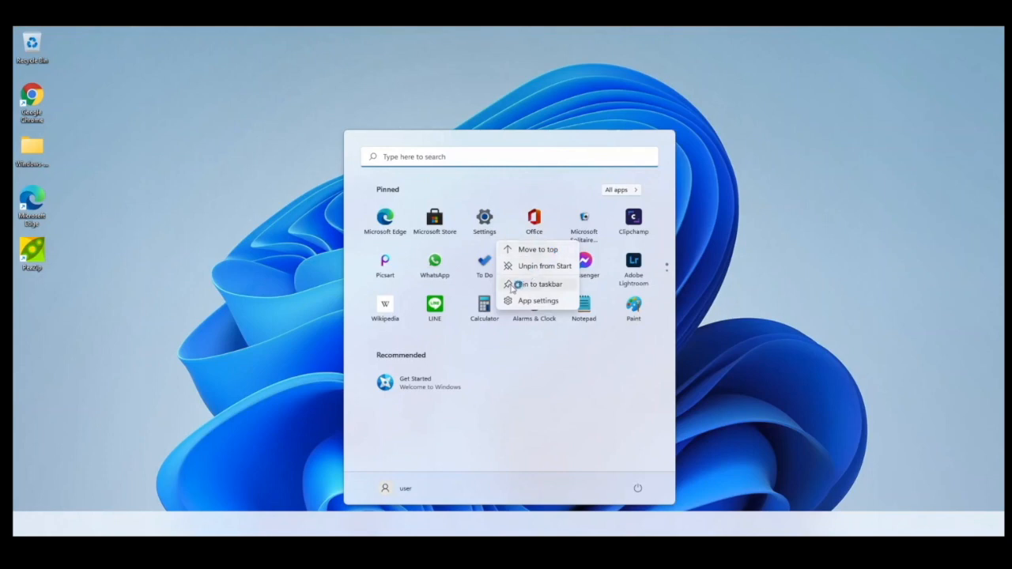
click(260, 237)
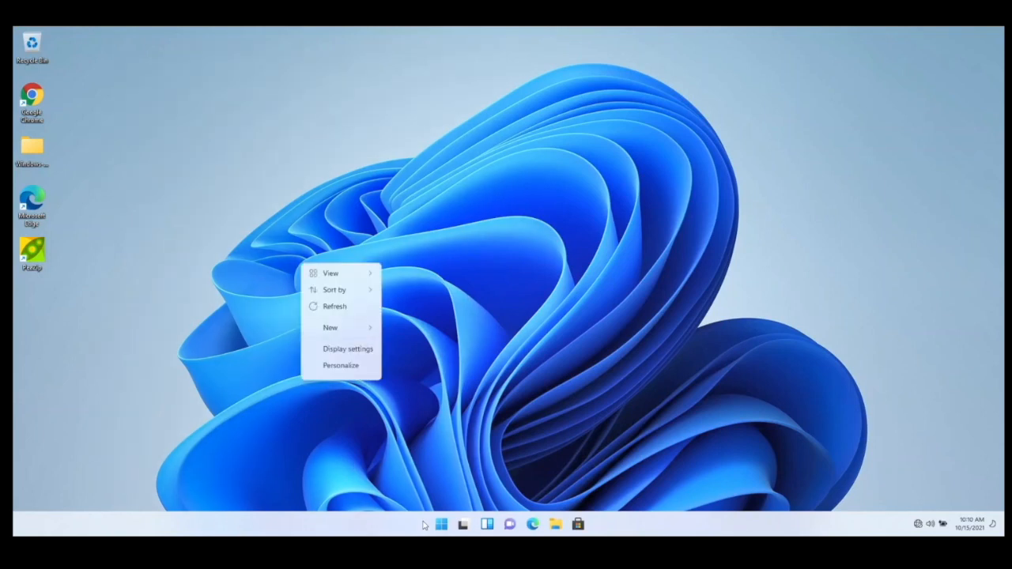
click(366, 447)
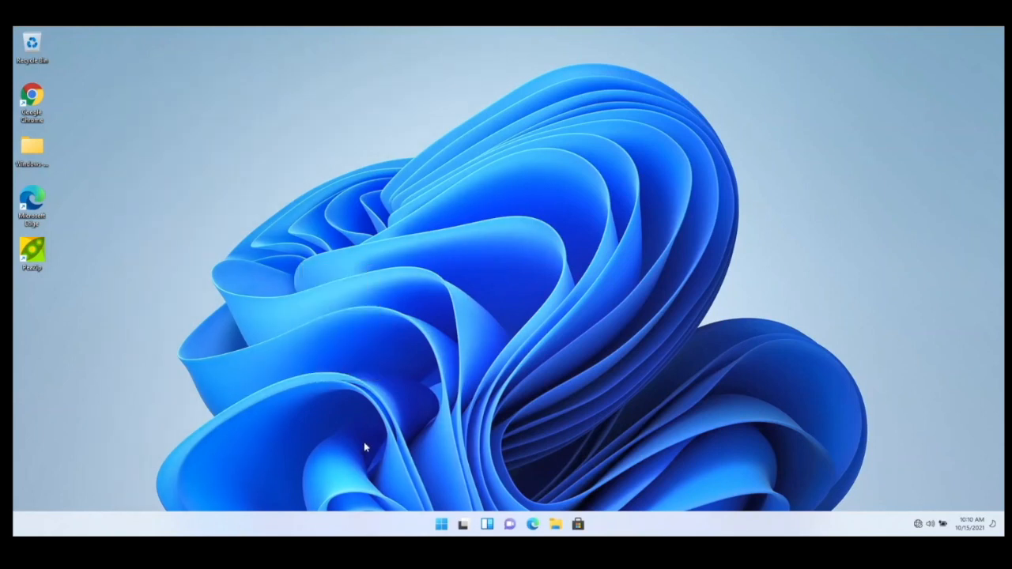
- Open File Explorer on the upgraded Windows 11 desktop
click(441, 524)
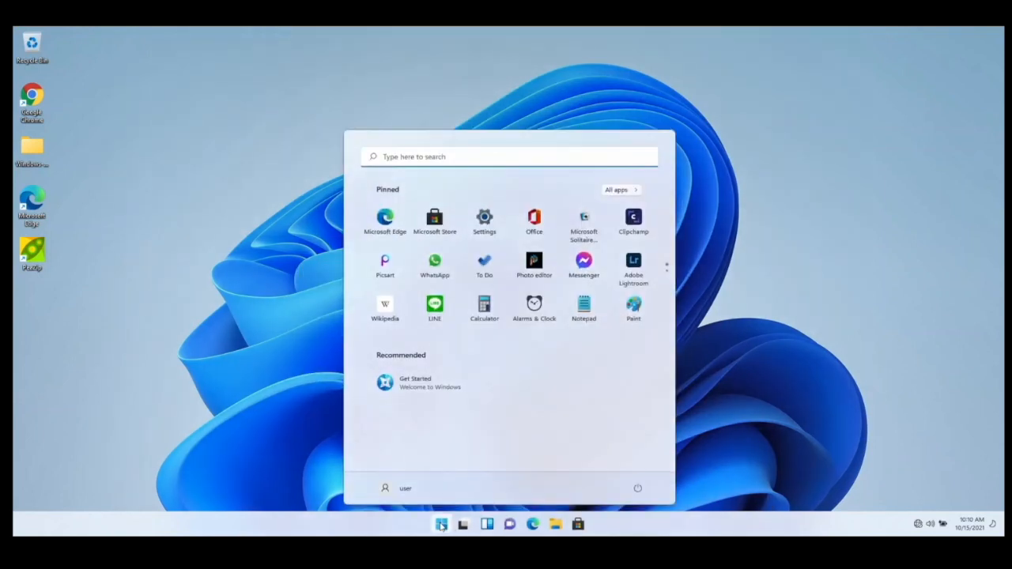
click(441, 525)
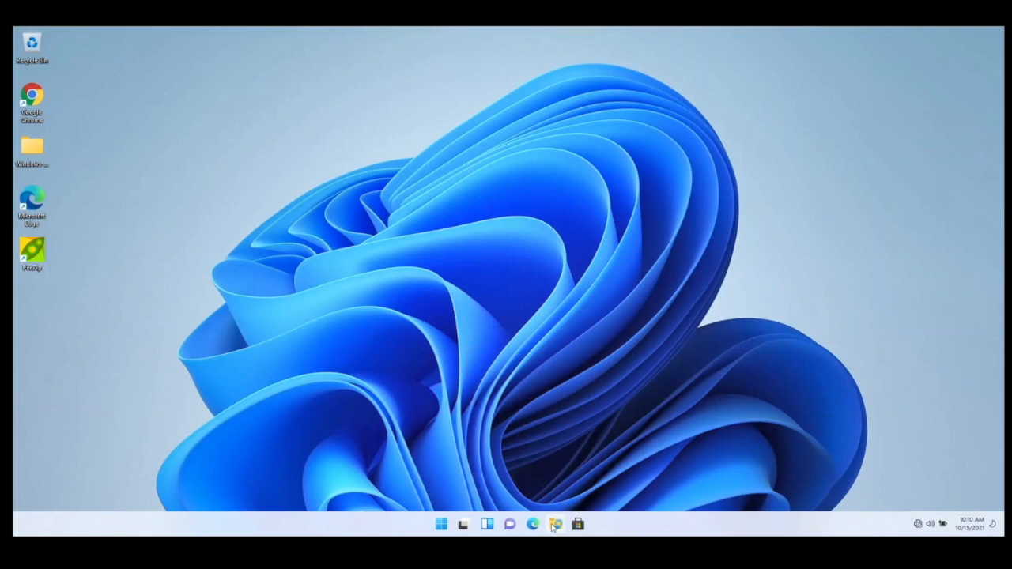
click(554, 525)
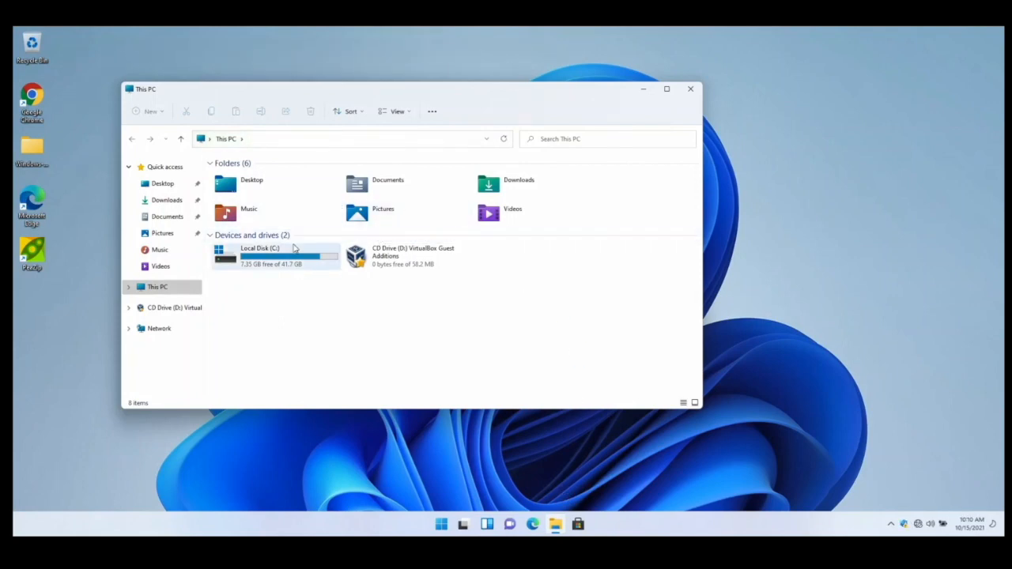
- Open This PC's properties and review the device specifications, Windows specifications and product activation page, then close Settings
right_click(332, 316)
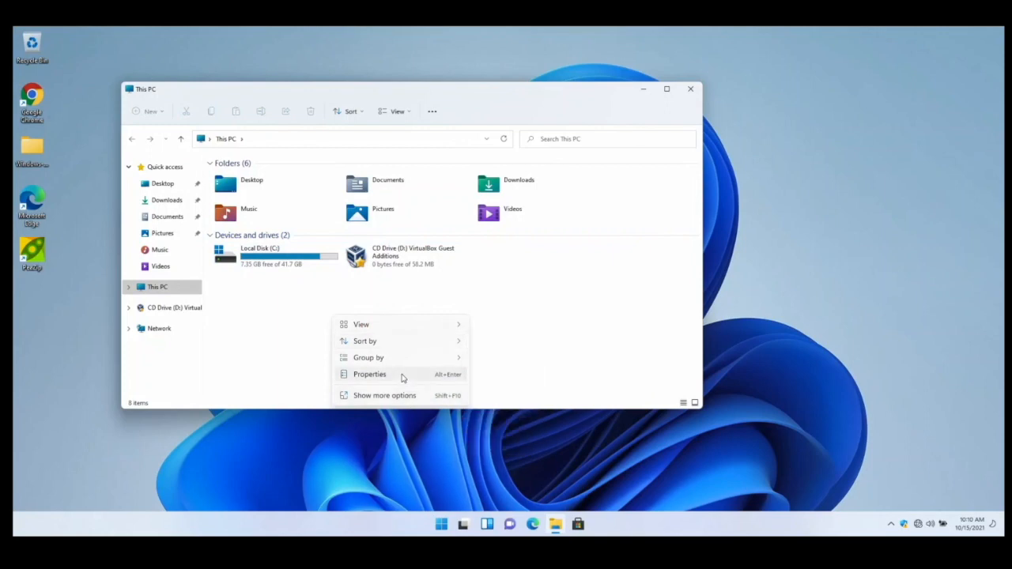
click(402, 375)
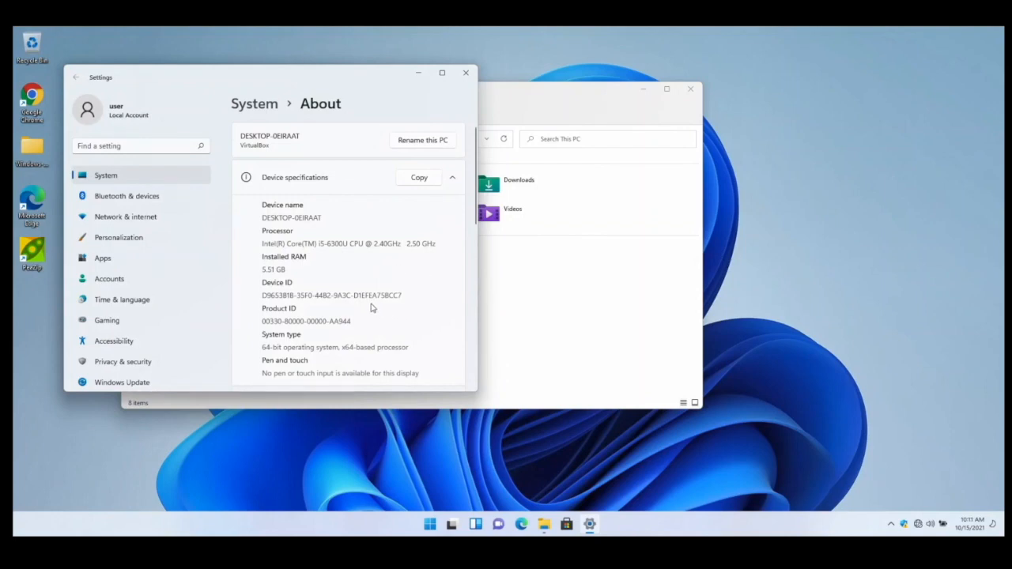
scroll(371, 307, down, 2)
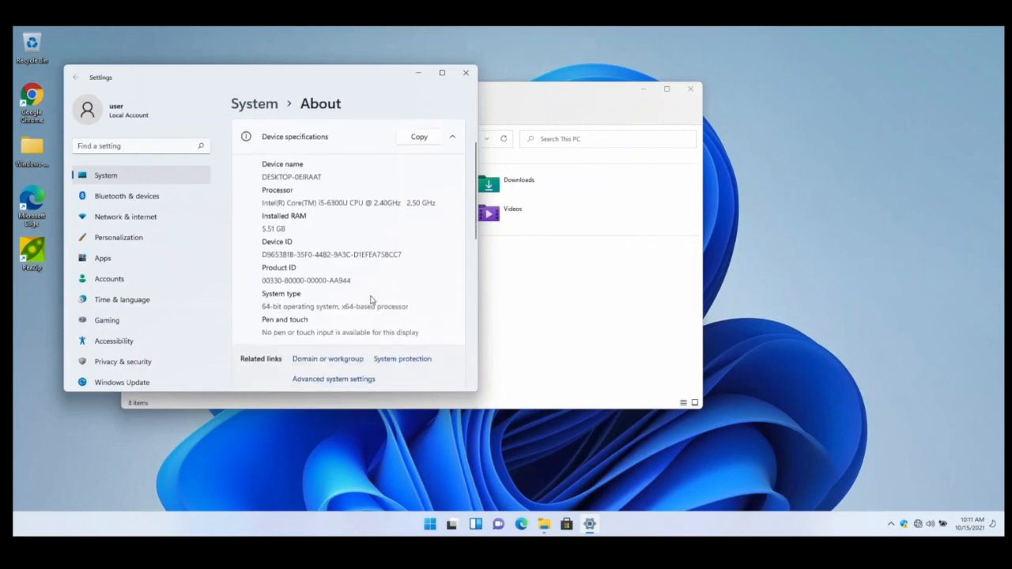
scroll(362, 278, up, 2)
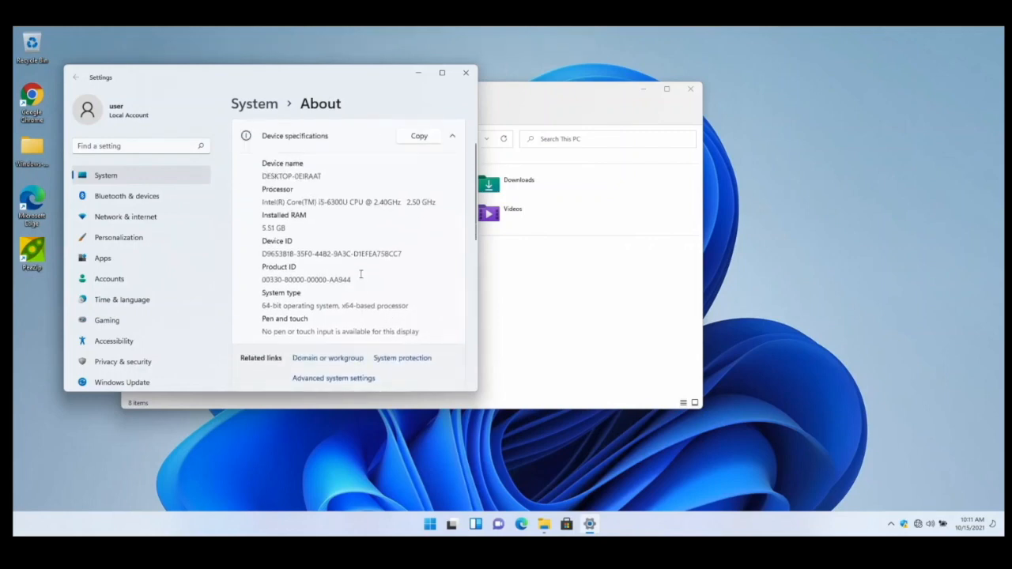
scroll(369, 234, down, 6)
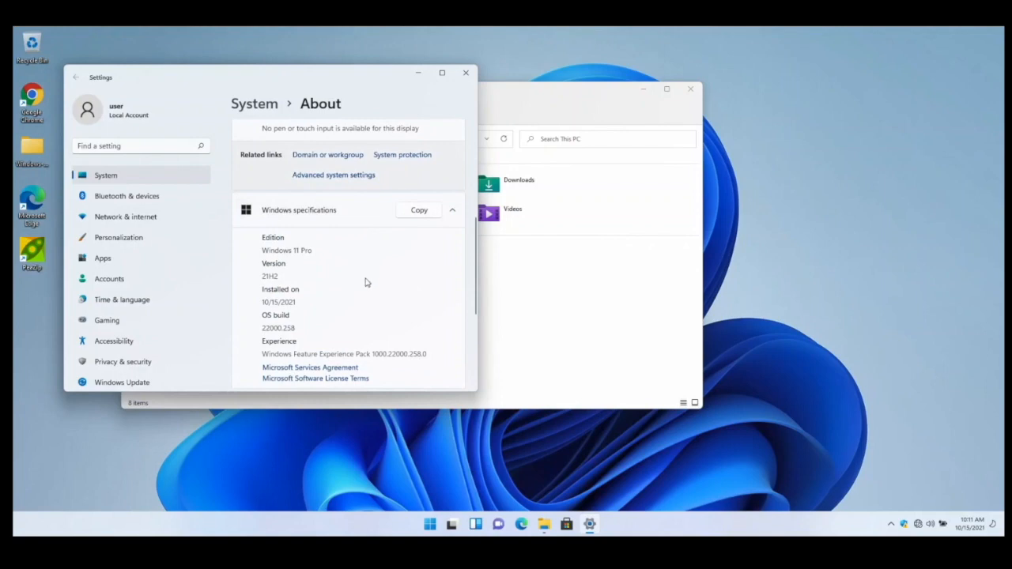
scroll(365, 281, down, 3)
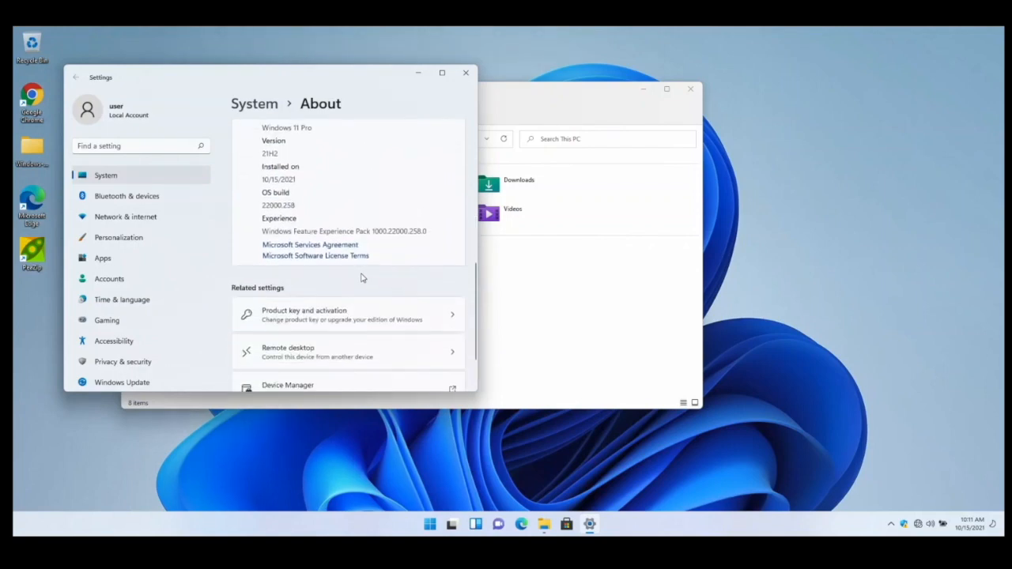
click(399, 313)
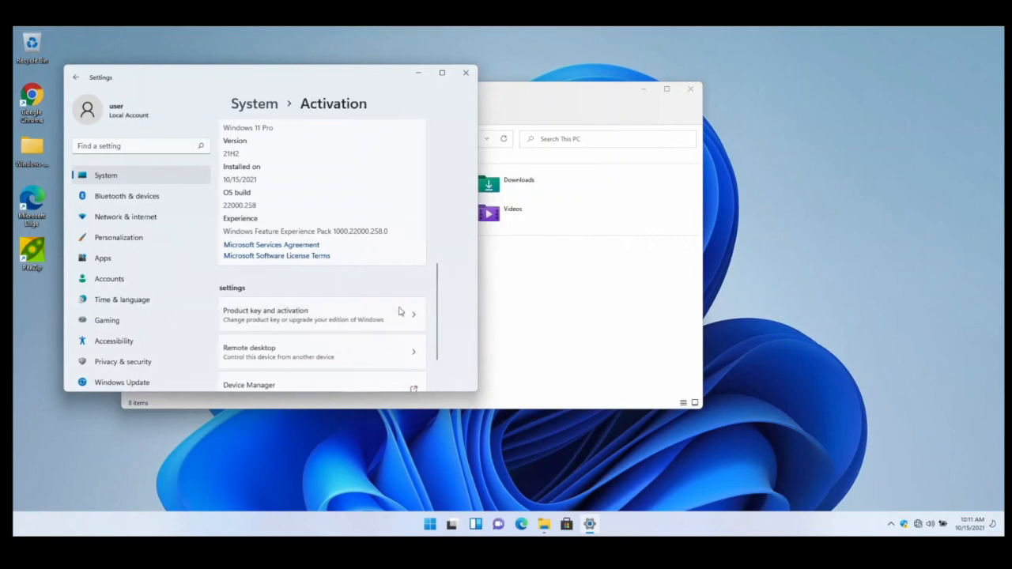
click(467, 75)
- Close File Explorer
click(642, 93)
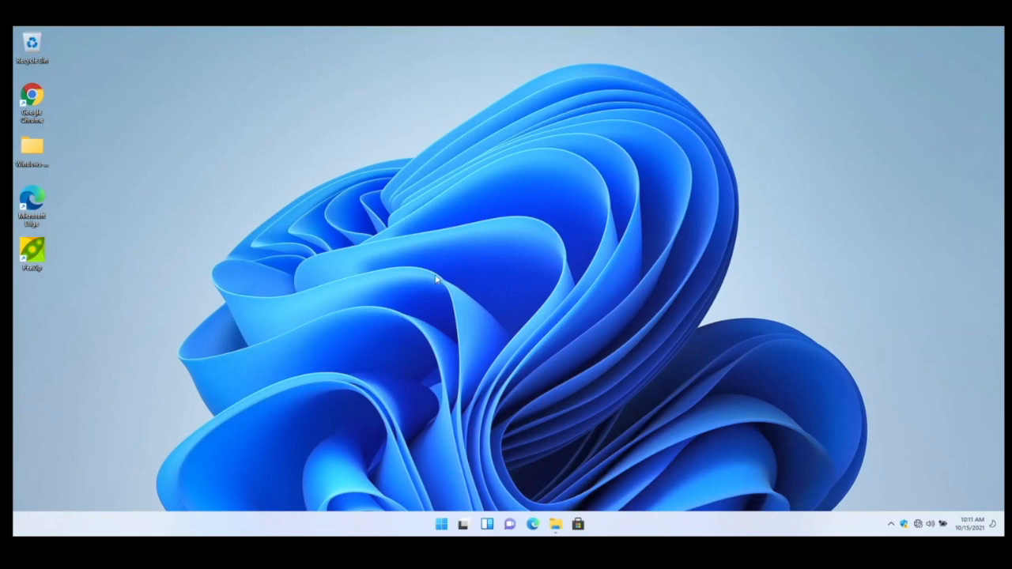
click(441, 523)
click(441, 523)
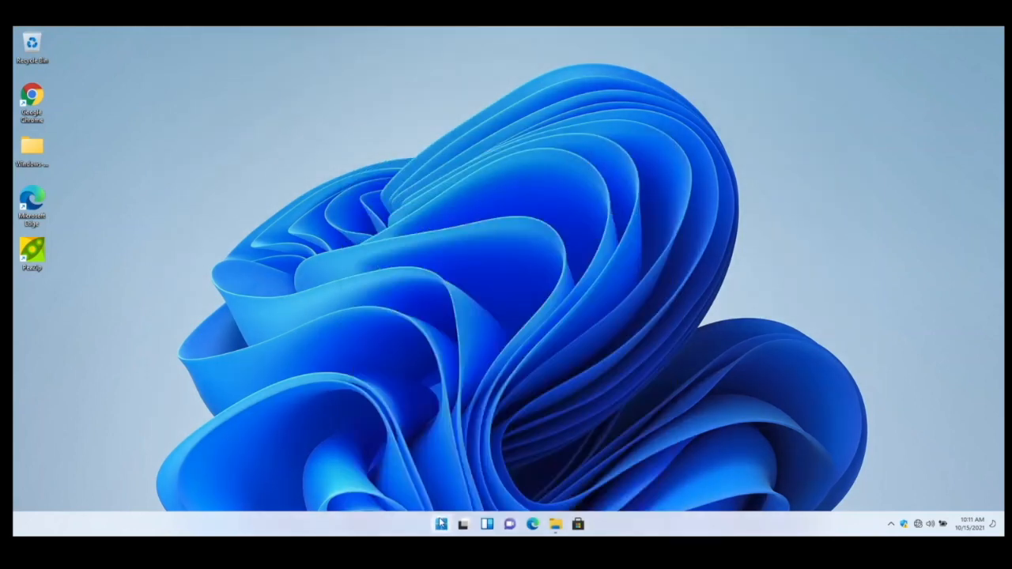
click(555, 524)
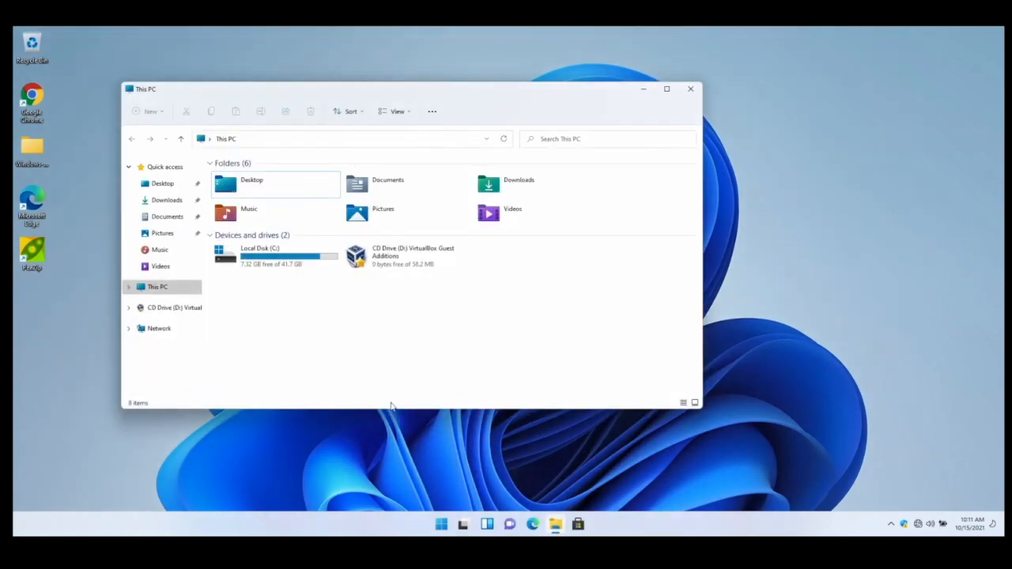
click(689, 89)
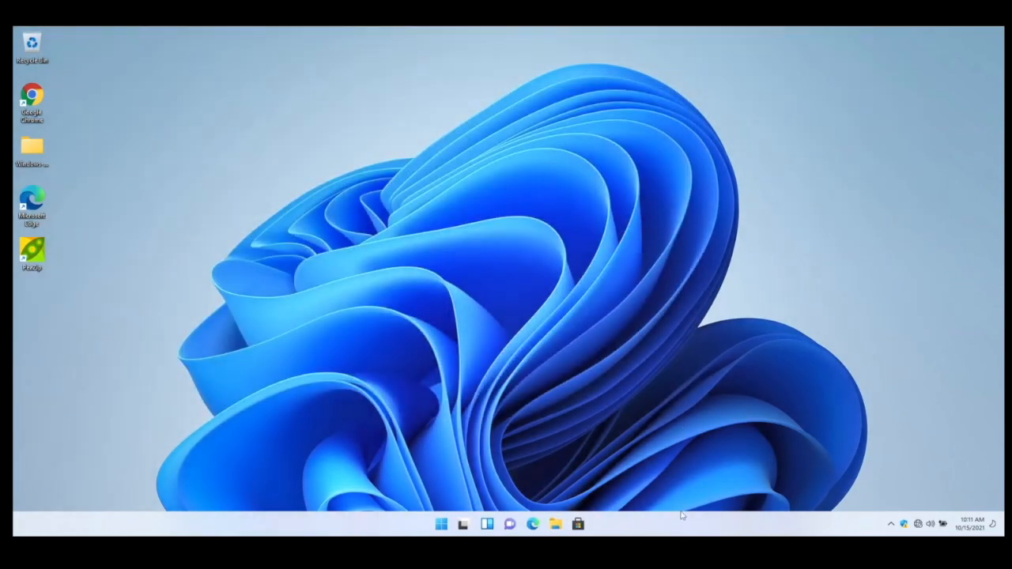
- Open Personalization settings from the desktop, apply the Windows (dark) theme, and close Settings
right_click(644, 318)
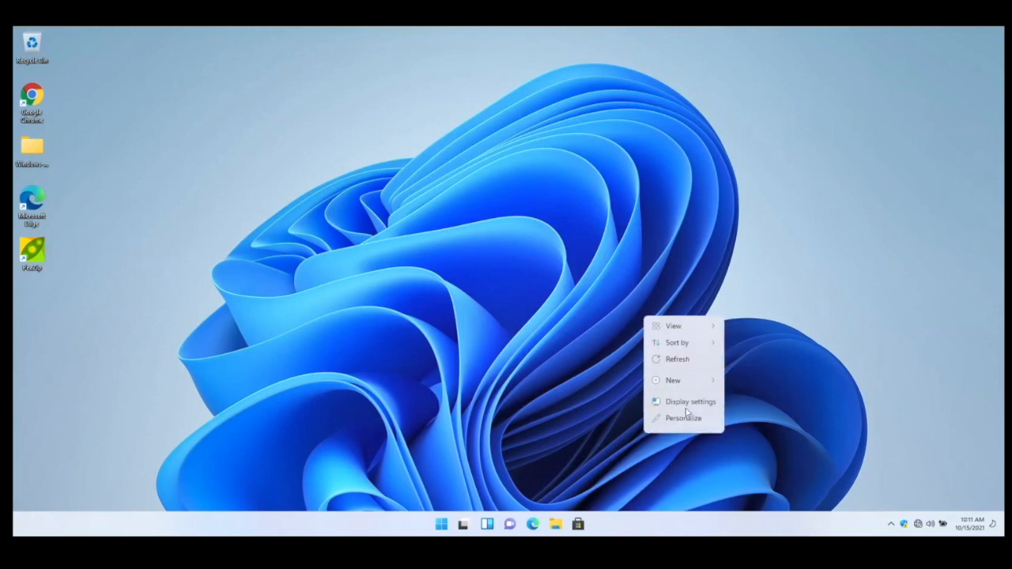
click(678, 420)
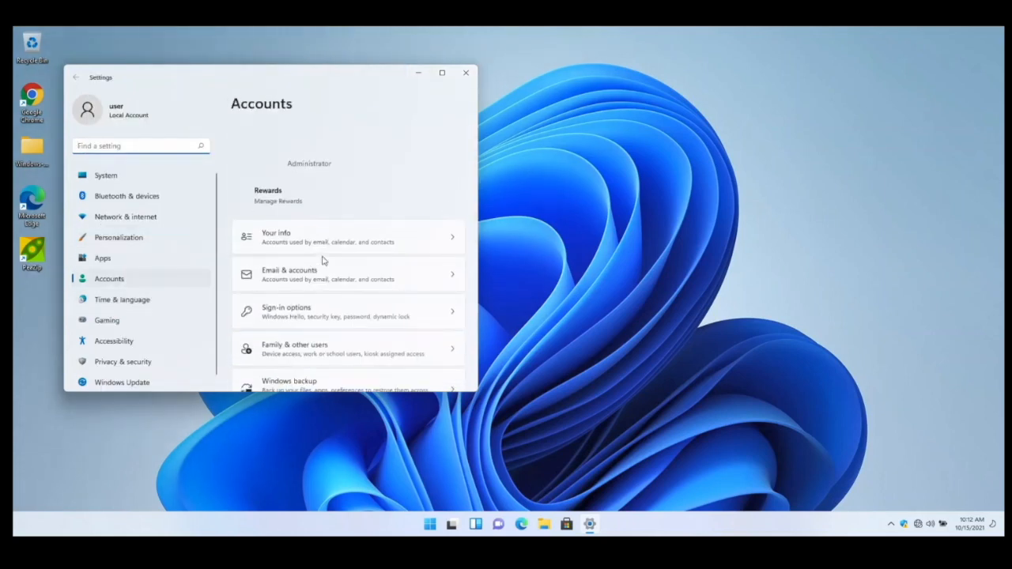
click(75, 78)
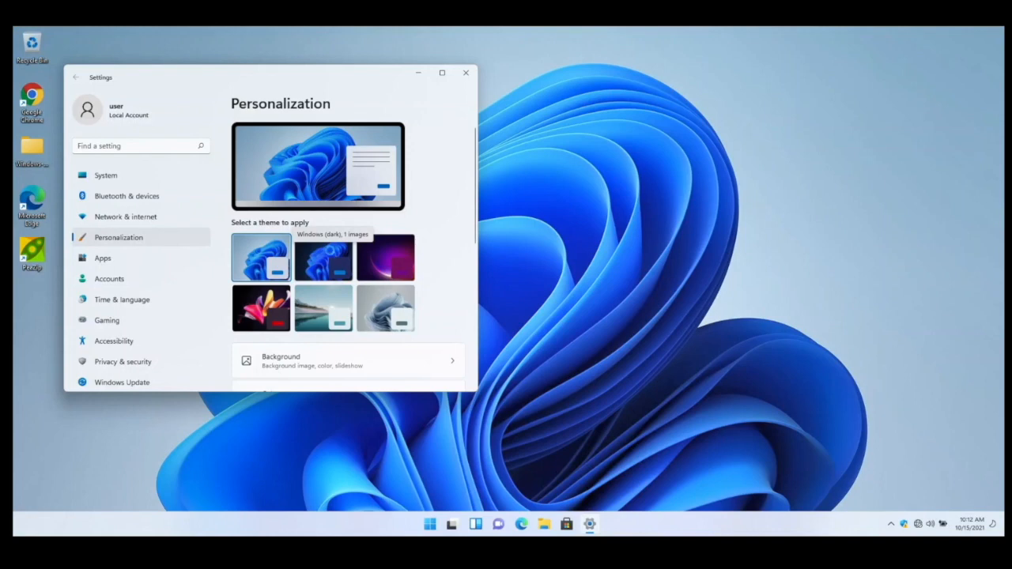
click(325, 251)
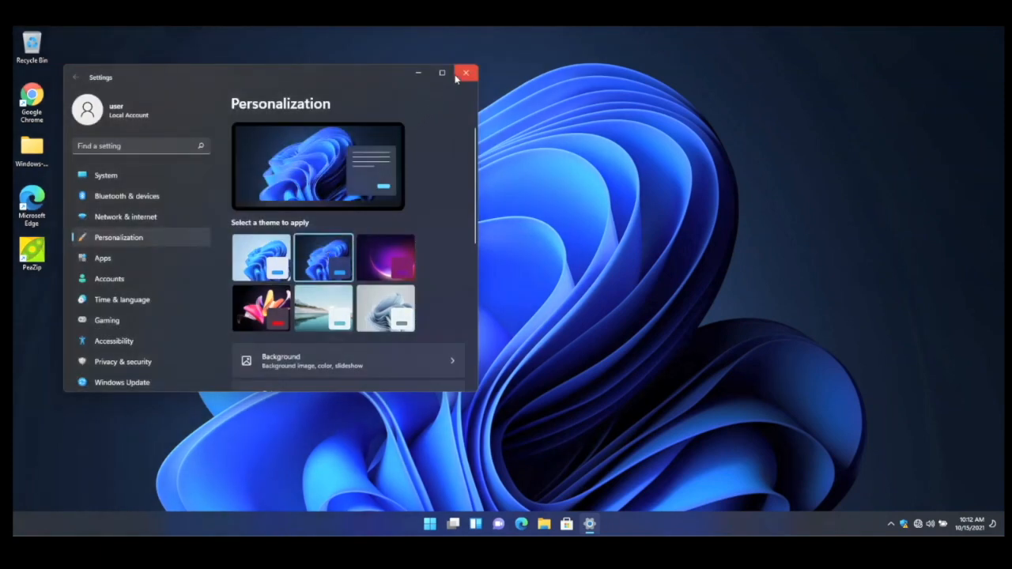
click(462, 75)
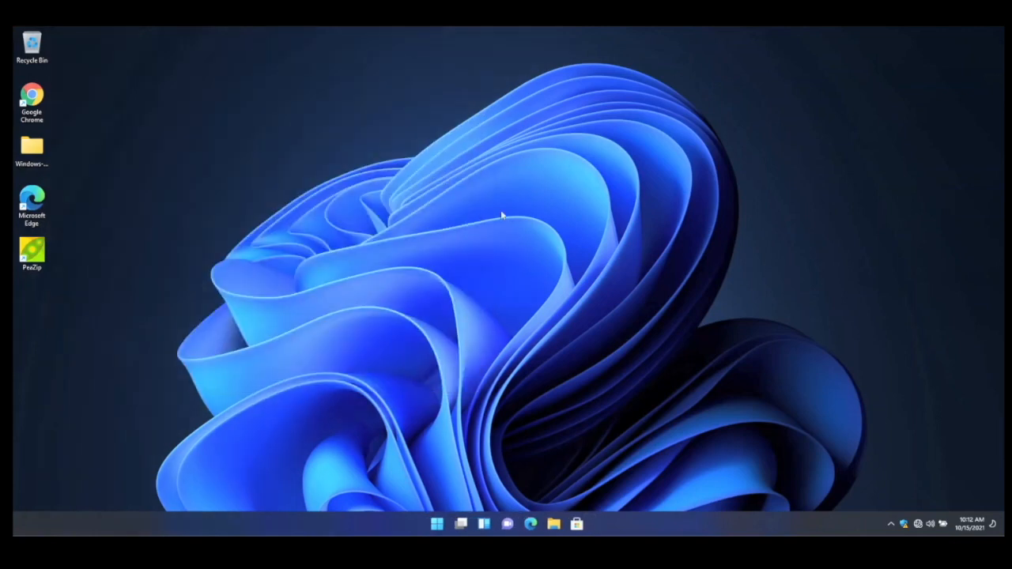
right_click(344, 294)
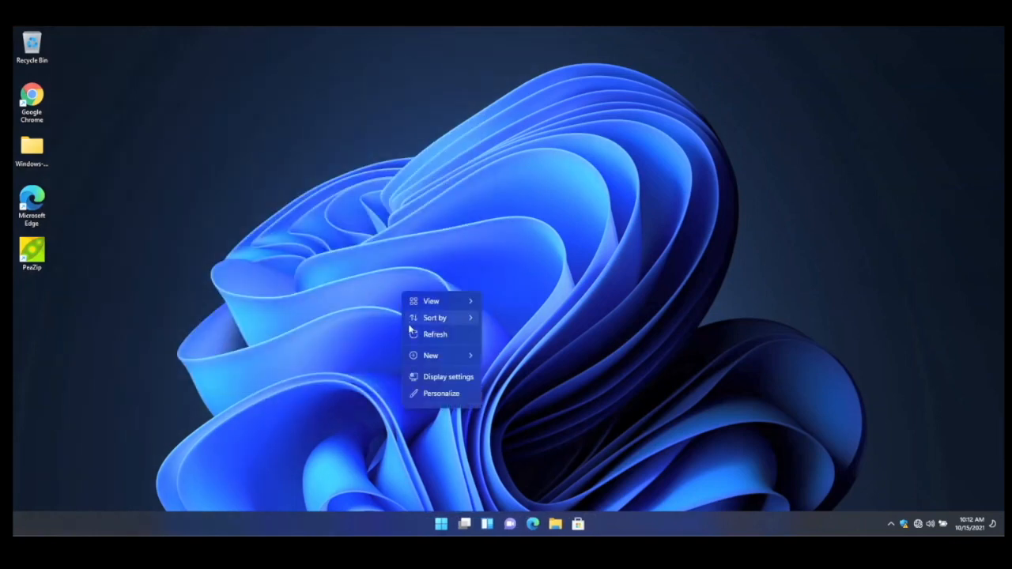
click(435, 335)
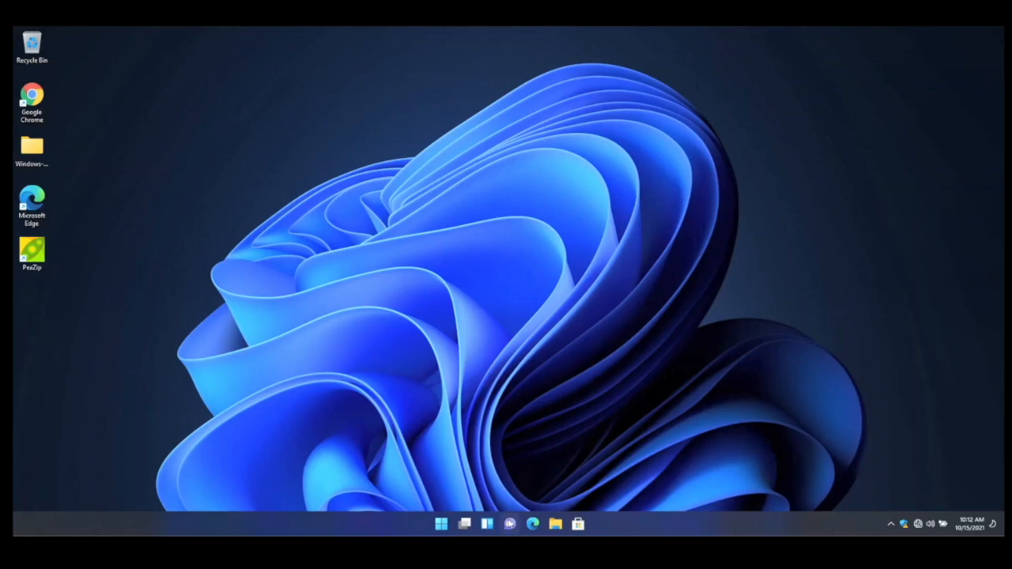
click(443, 525)
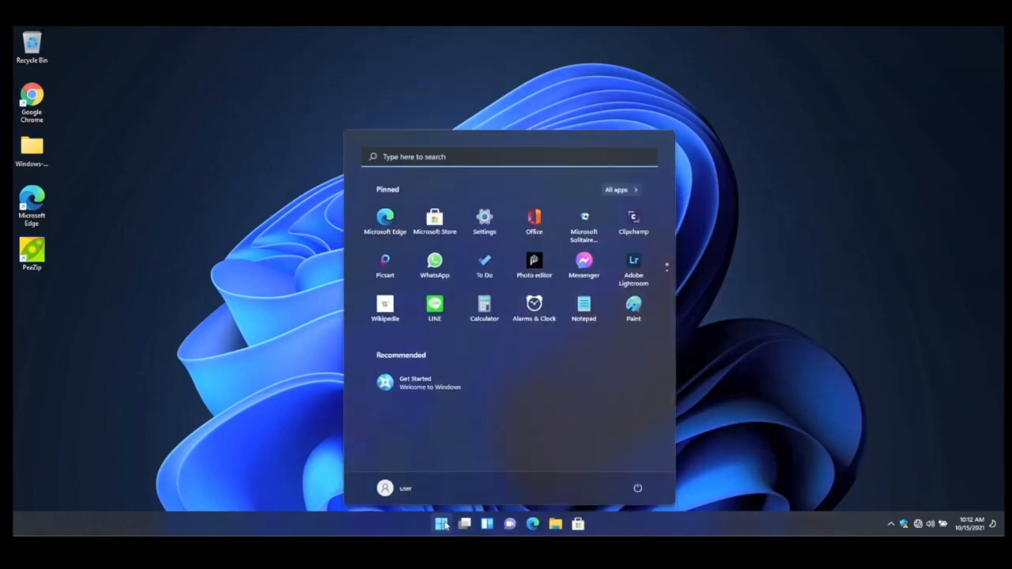
click(442, 524)
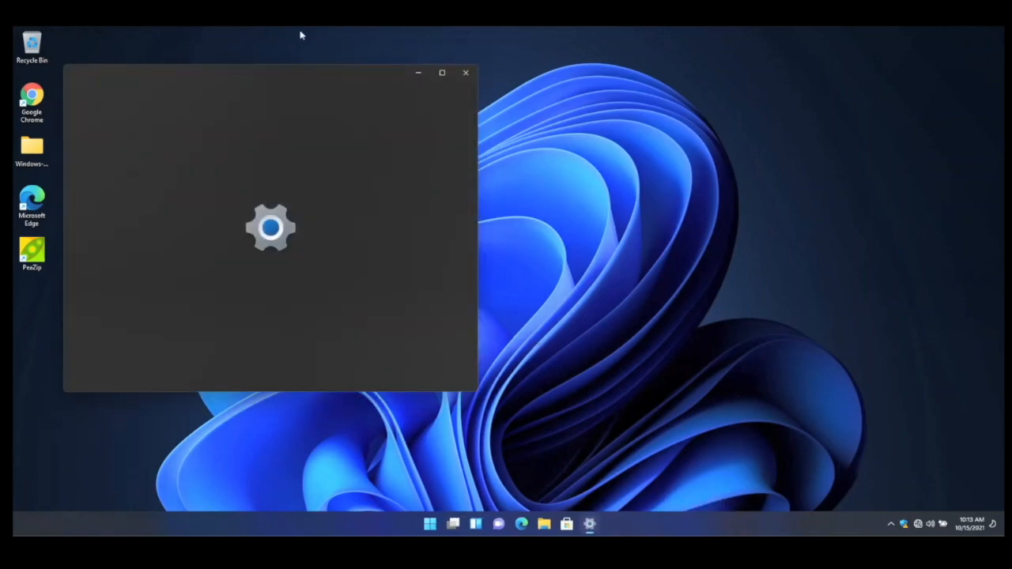
- Turn off the Chat, Widgets and Task view taskbar items in Taskbar settings
drag(287, 70, 517, 109)
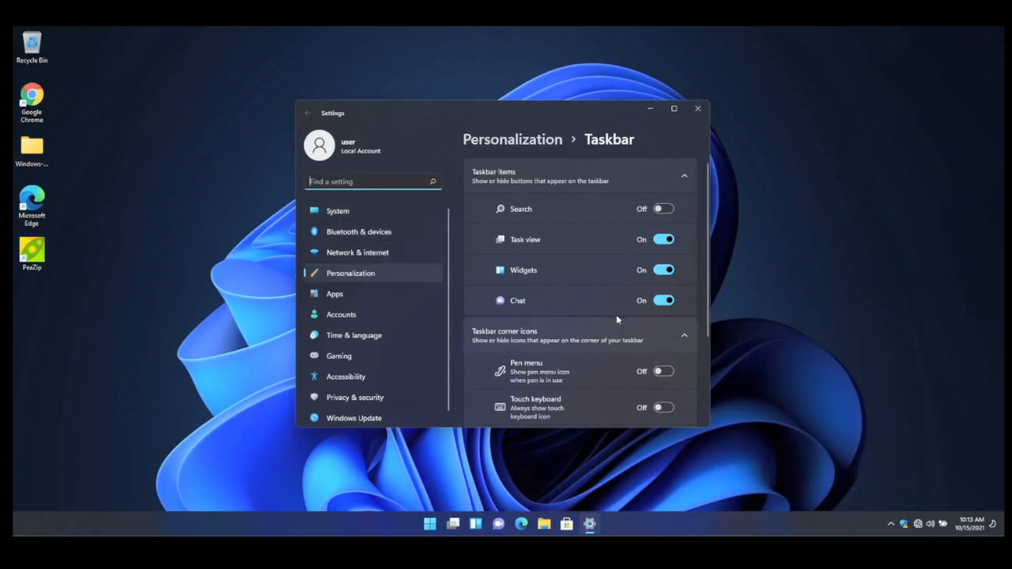
click(664, 301)
click(664, 269)
click(664, 238)
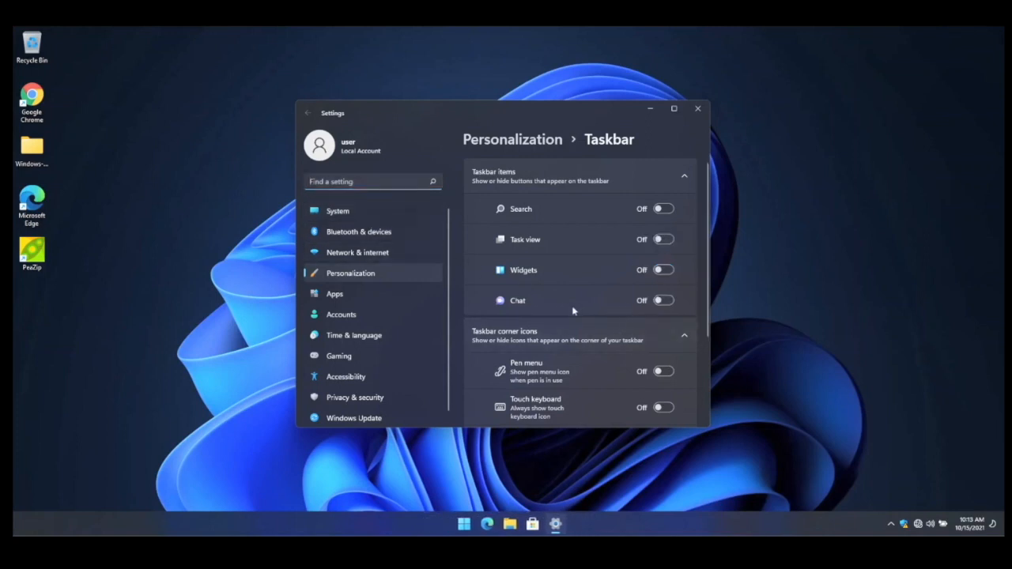
- Browse the taskbar corner icons and corner overflow sections of Taskbar settings
scroll(571, 311, down, 2)
scroll(572, 313, down, 1)
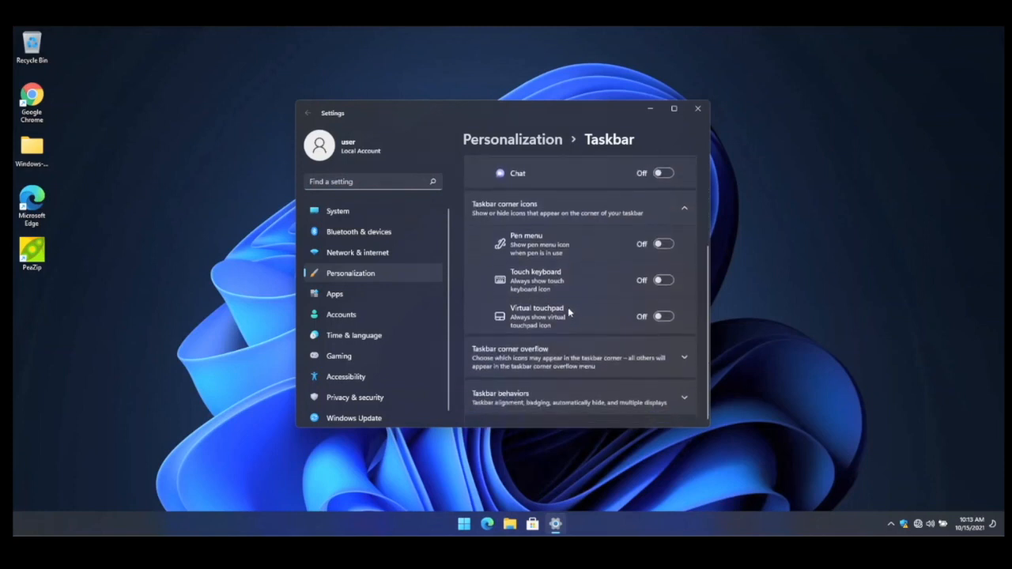
click(586, 357)
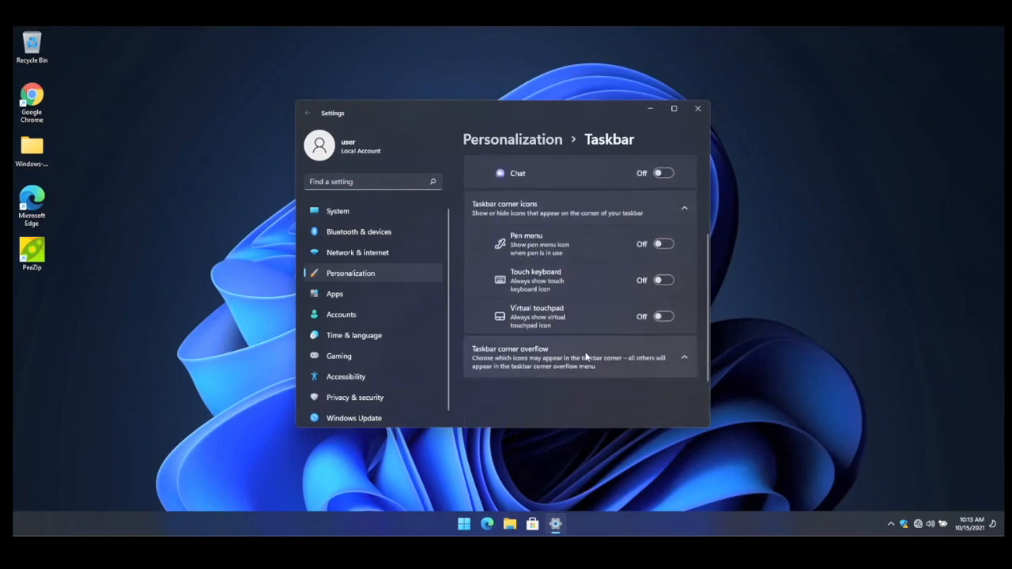
scroll(592, 335, down, 2)
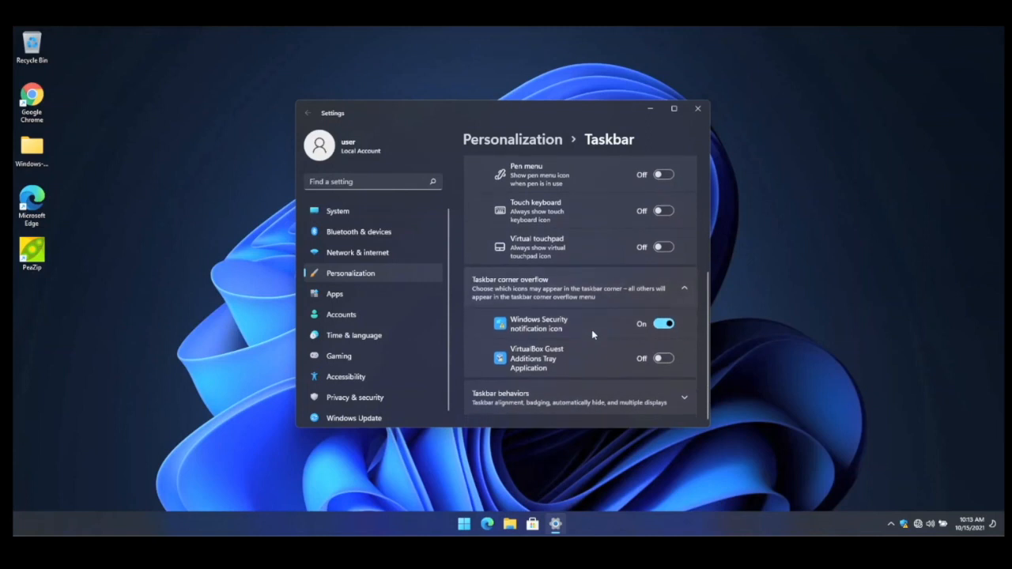
click(685, 287)
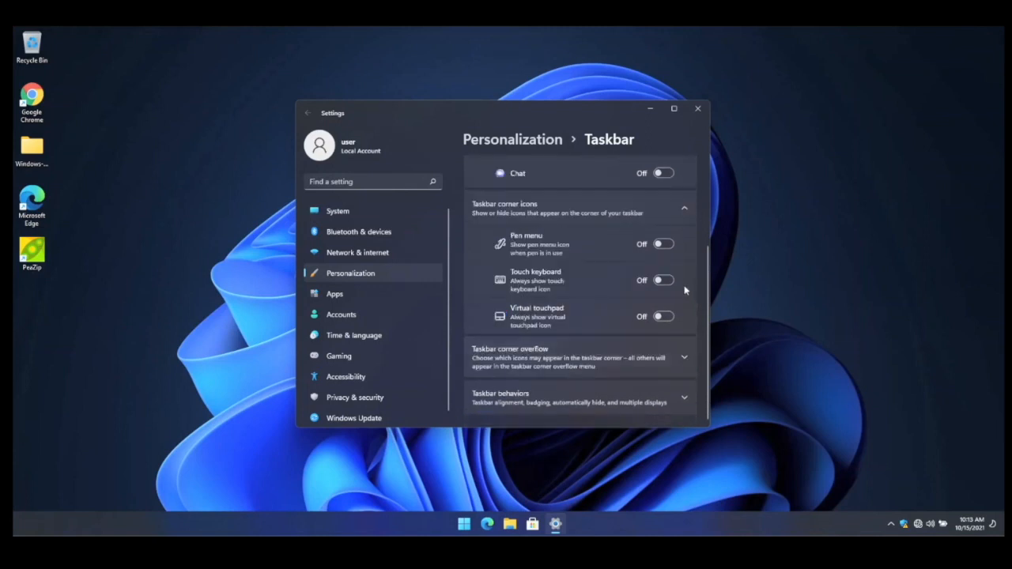
scroll(607, 319, up, 2)
scroll(607, 320, up, 1)
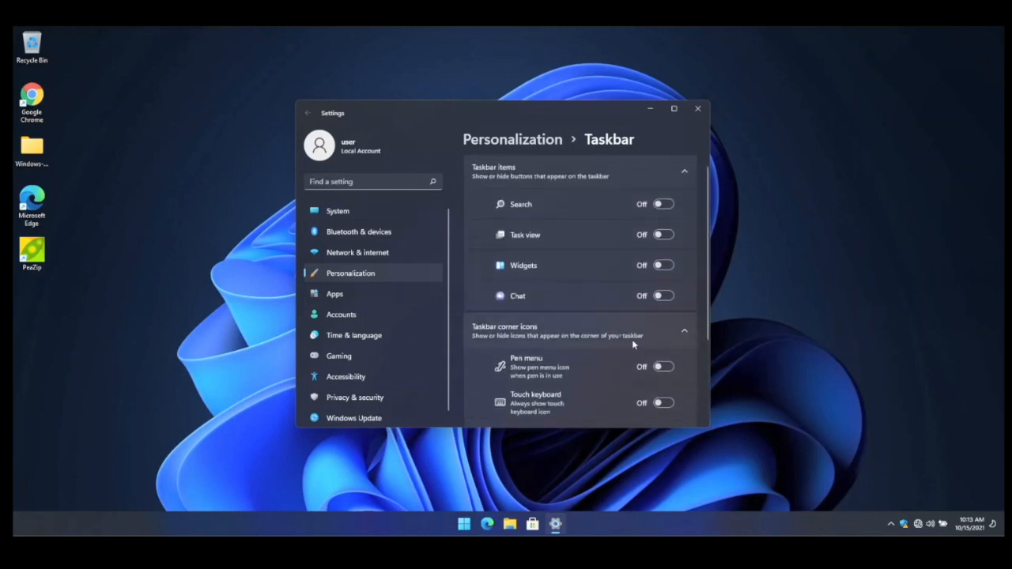
click(660, 332)
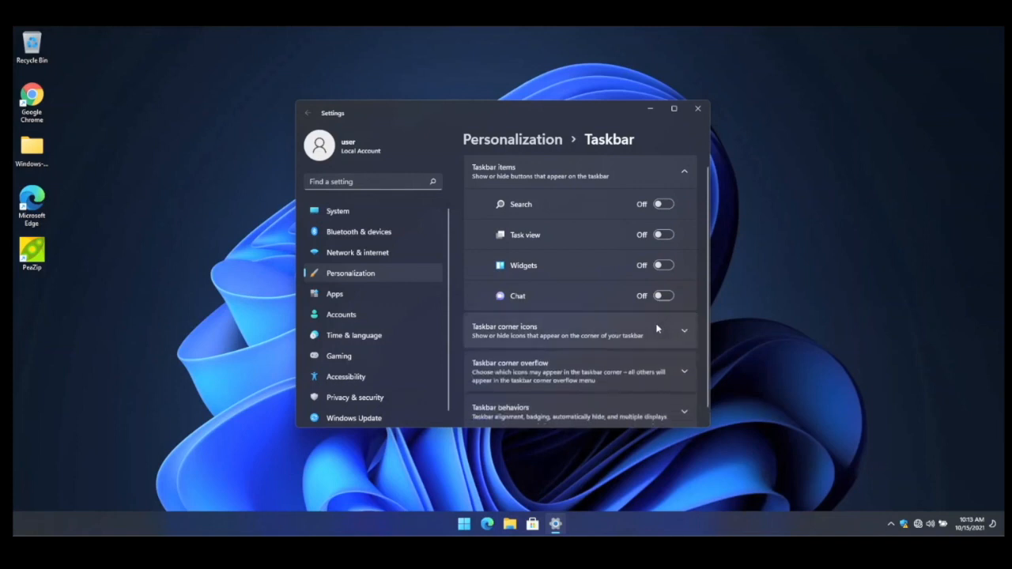
click(670, 169)
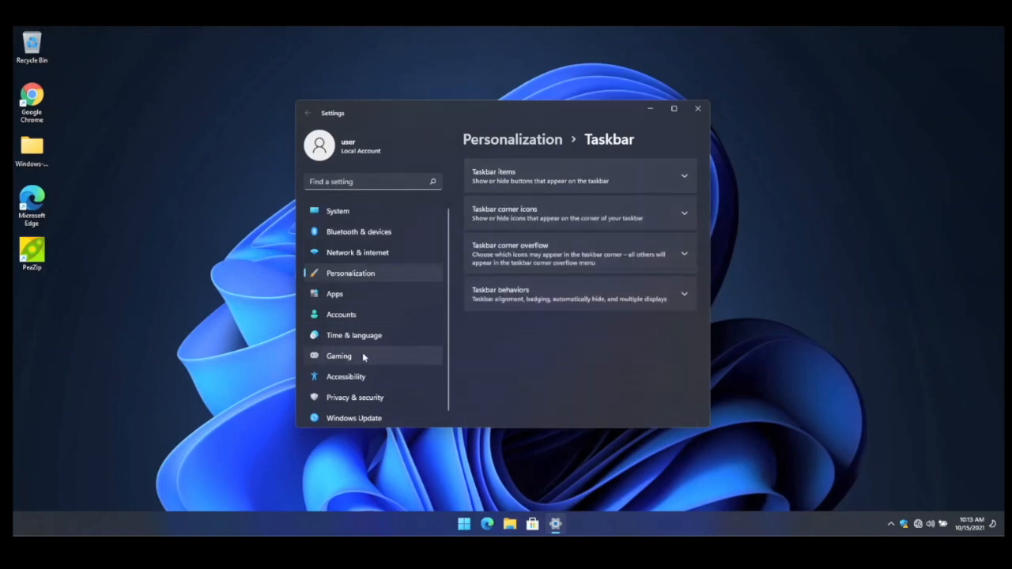
scroll(363, 352, down, 1)
scroll(367, 353, up, 1)
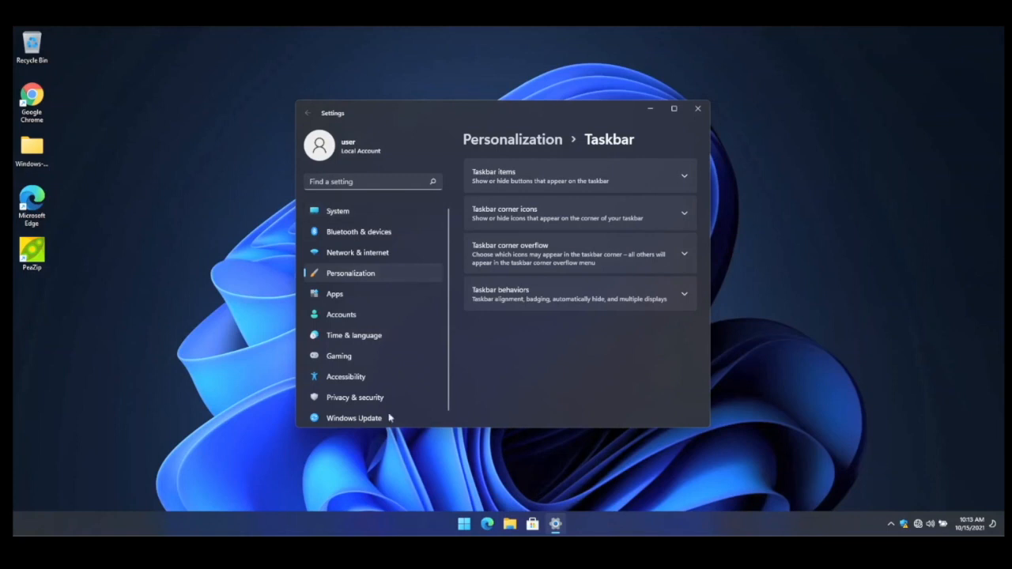
- Reopen Taskbar settings, set the taskbar alignment to Left under Taskbar behaviors, and close Settings
click(396, 525)
right_click(395, 524)
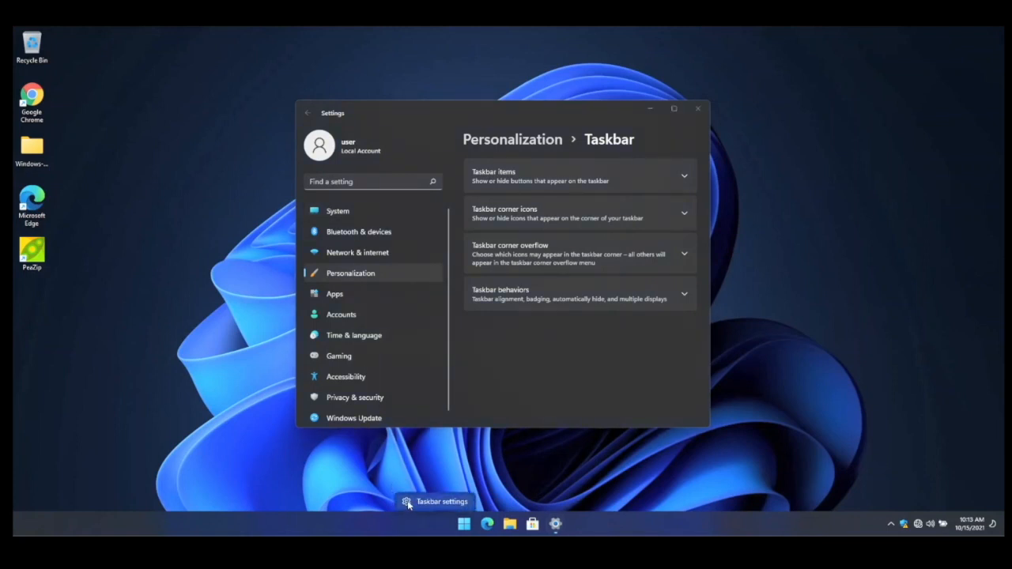
click(408, 502)
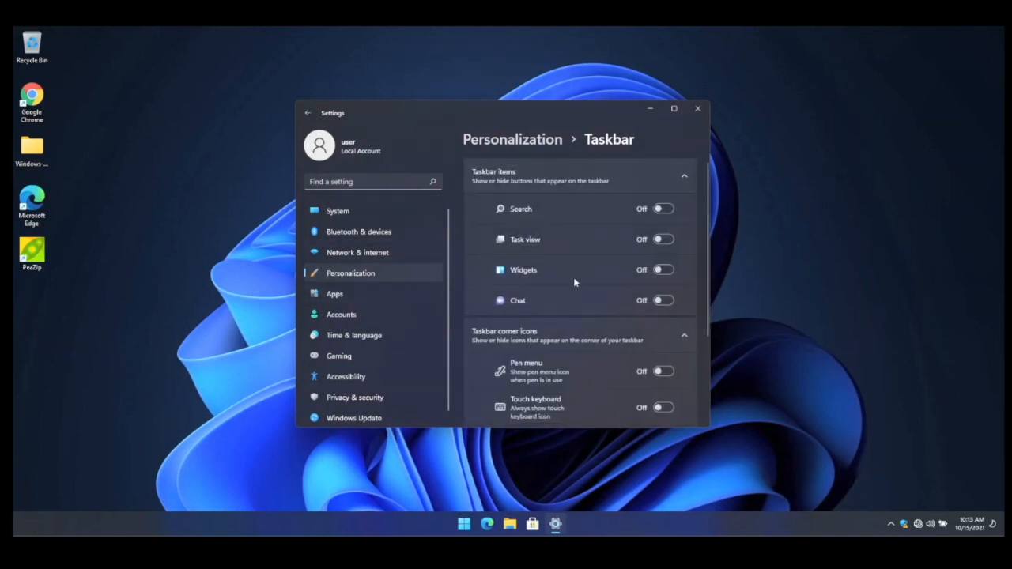
scroll(573, 278, down, 3)
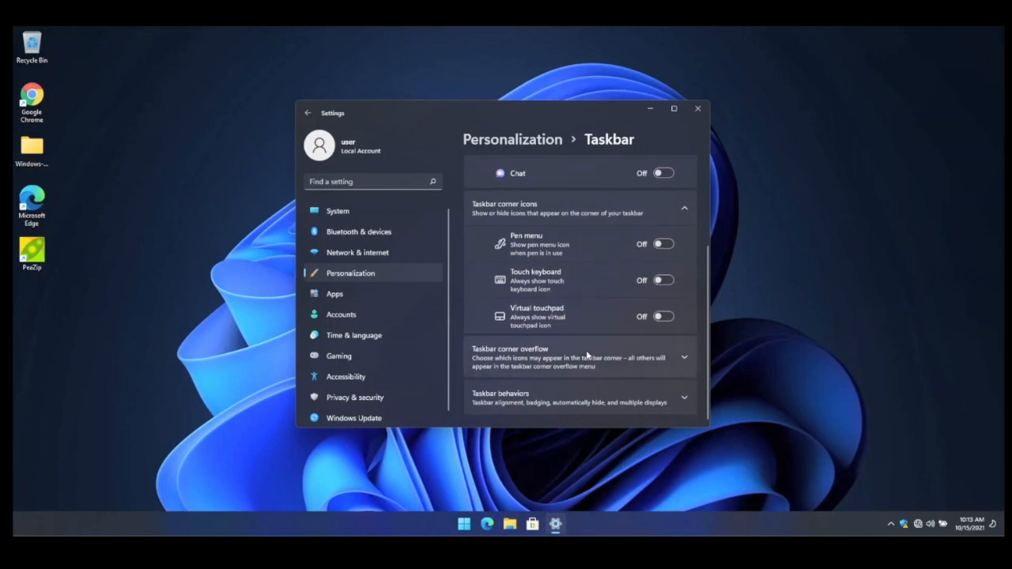
click(589, 399)
scroll(640, 292, down, 3)
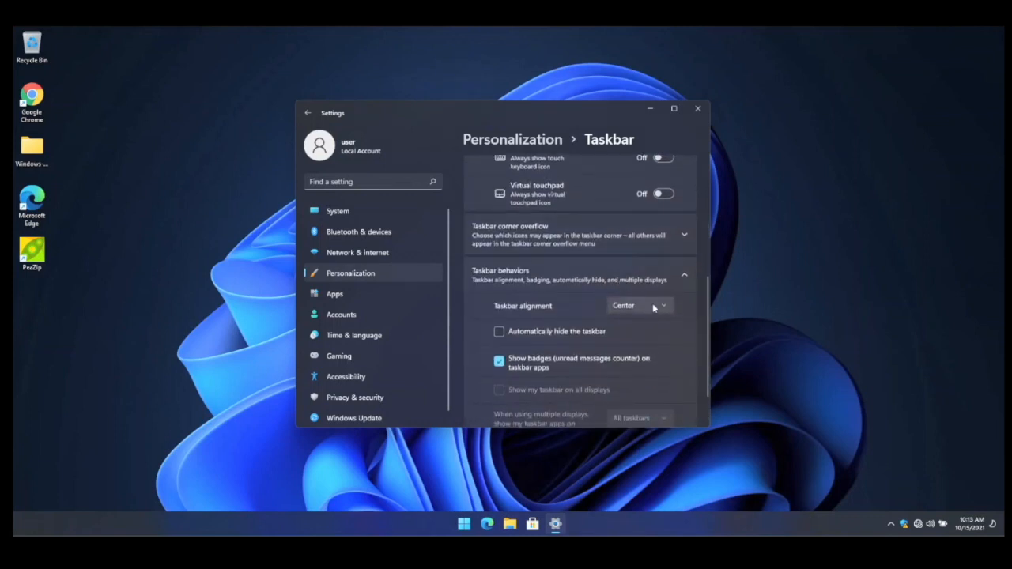
click(652, 303)
click(623, 287)
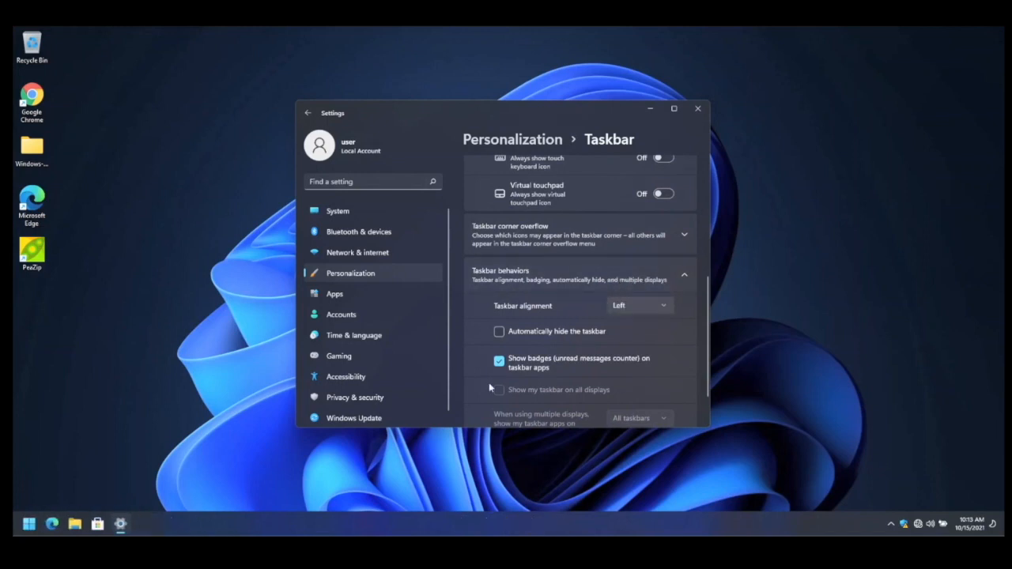
click(693, 113)
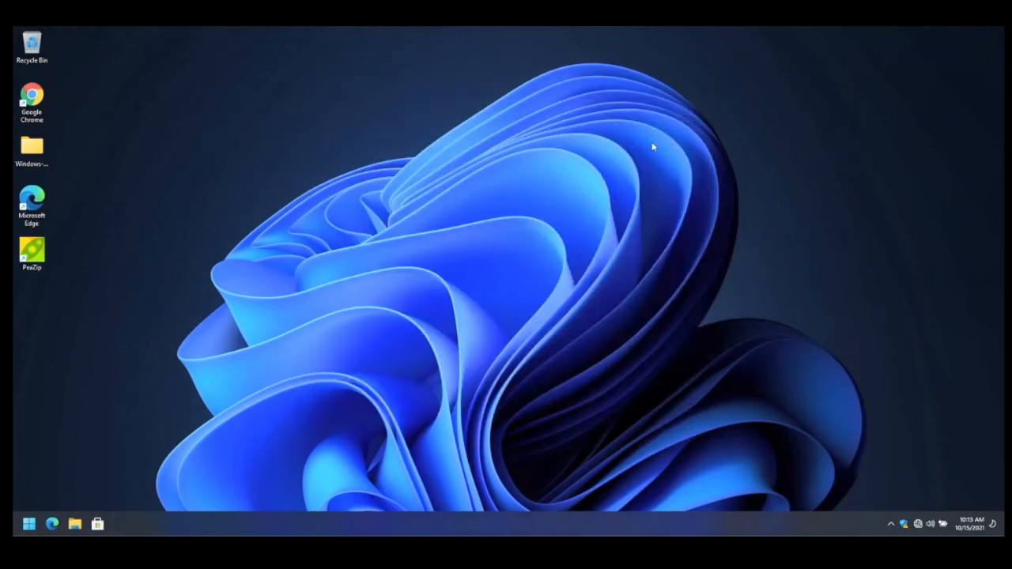
right_click(403, 155)
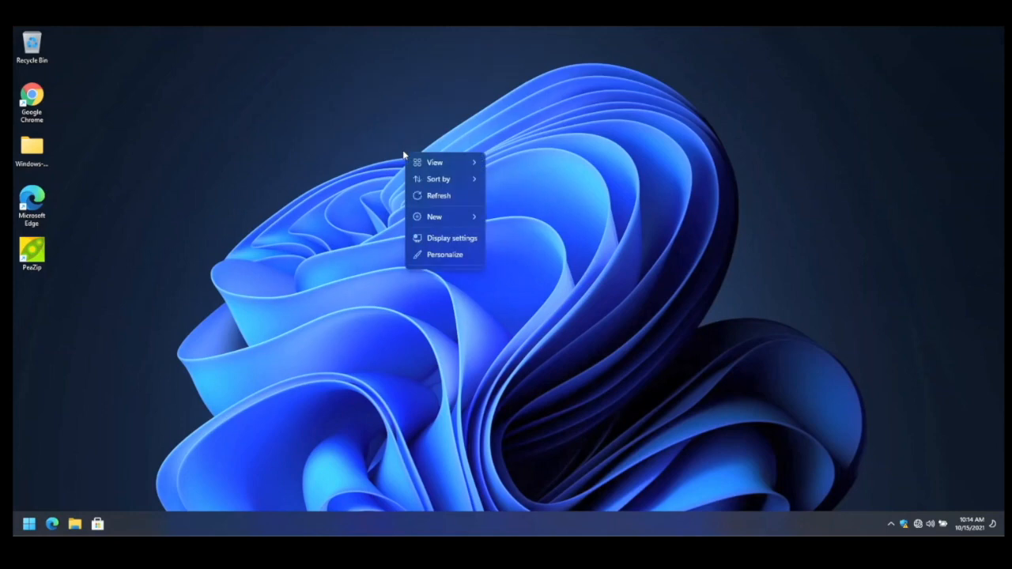
click(358, 163)
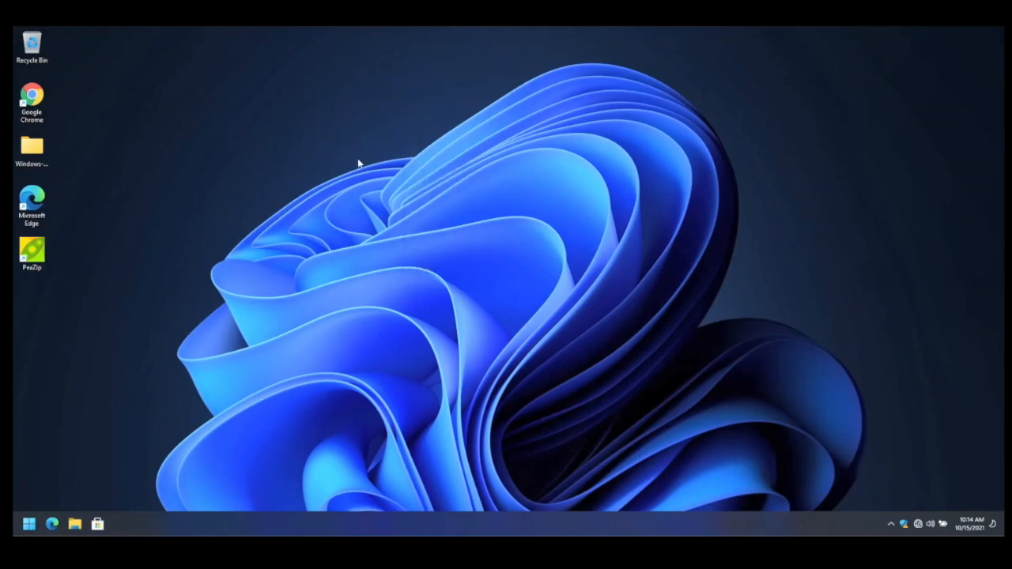